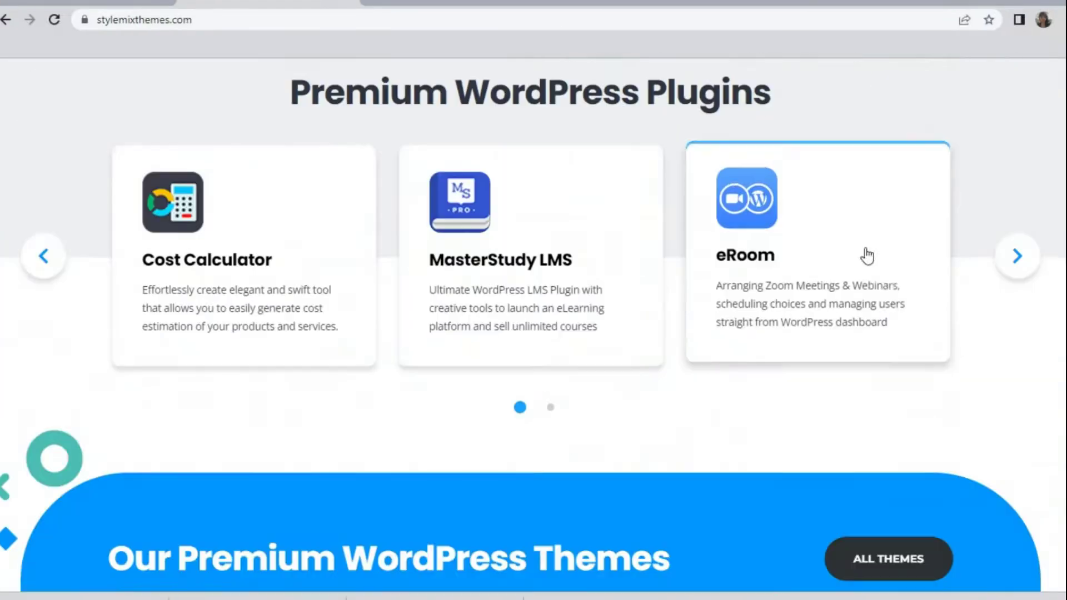
# Open the eRoom – Zoom Meetings & Webinar product page and scroll through its feature sections
pyautogui.click(862, 255)
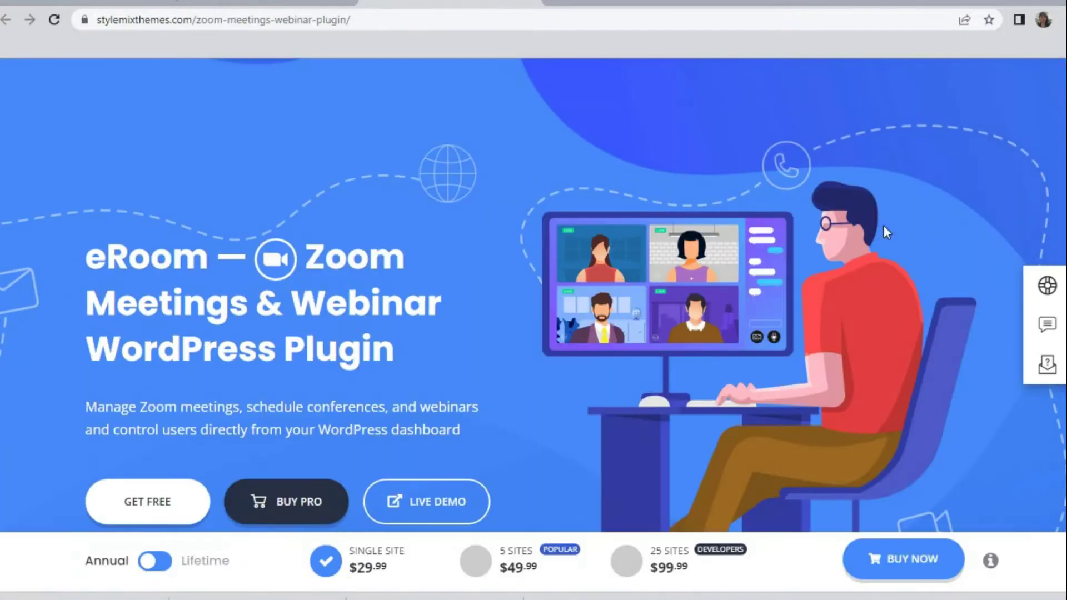
pyautogui.scroll(-10, 883, 225)
pyautogui.scroll(-20, 885, 225)
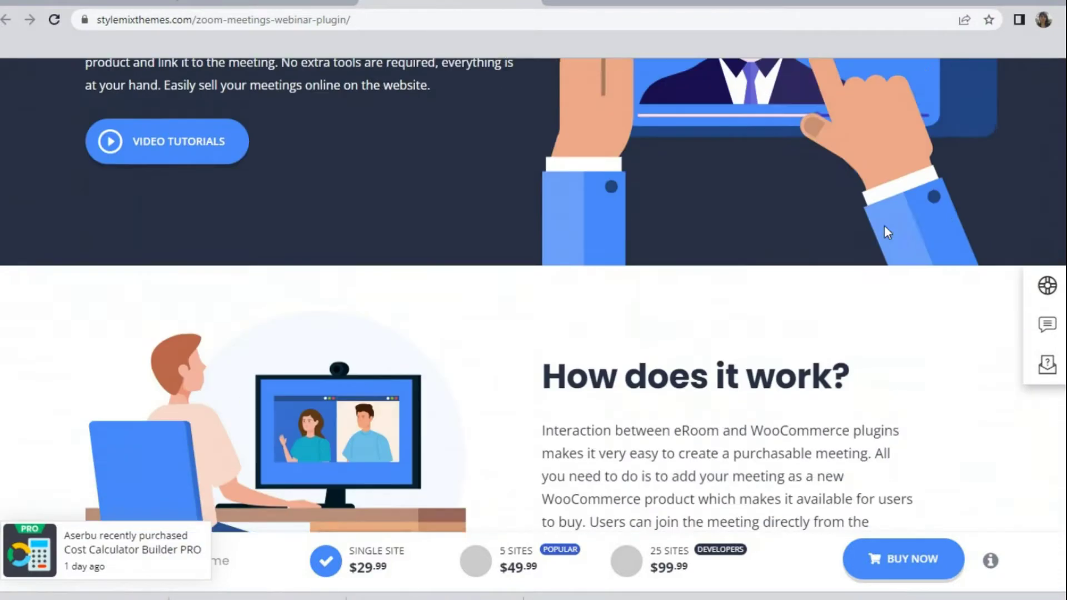
pyautogui.scroll(-20, 885, 225)
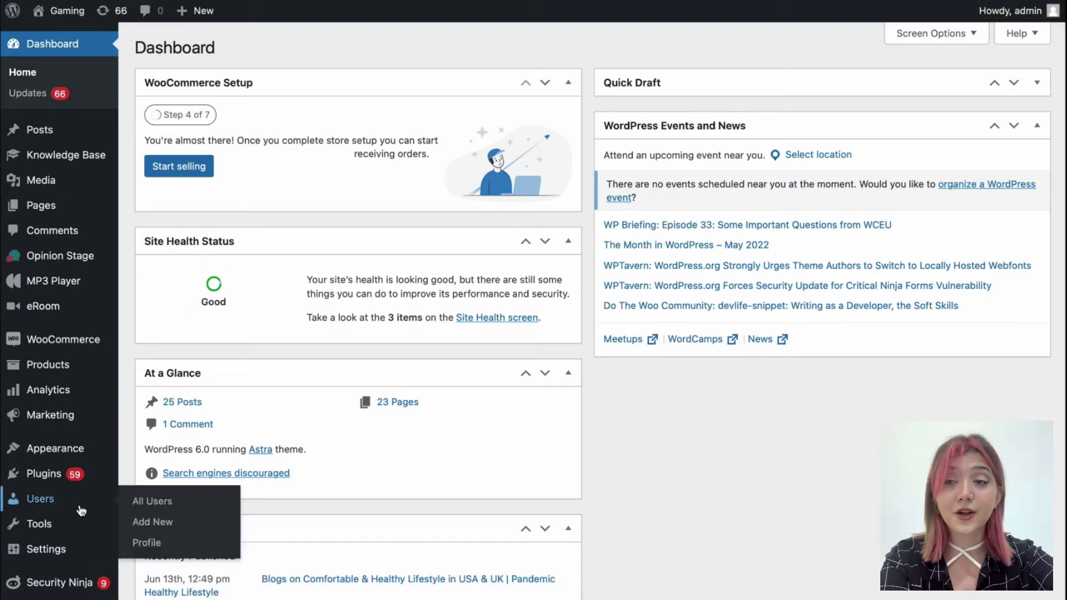
# Search Add Plugins for 'eR' and check the eRoom plugin details showing it installed and active
pyautogui.moveTo(69, 477)
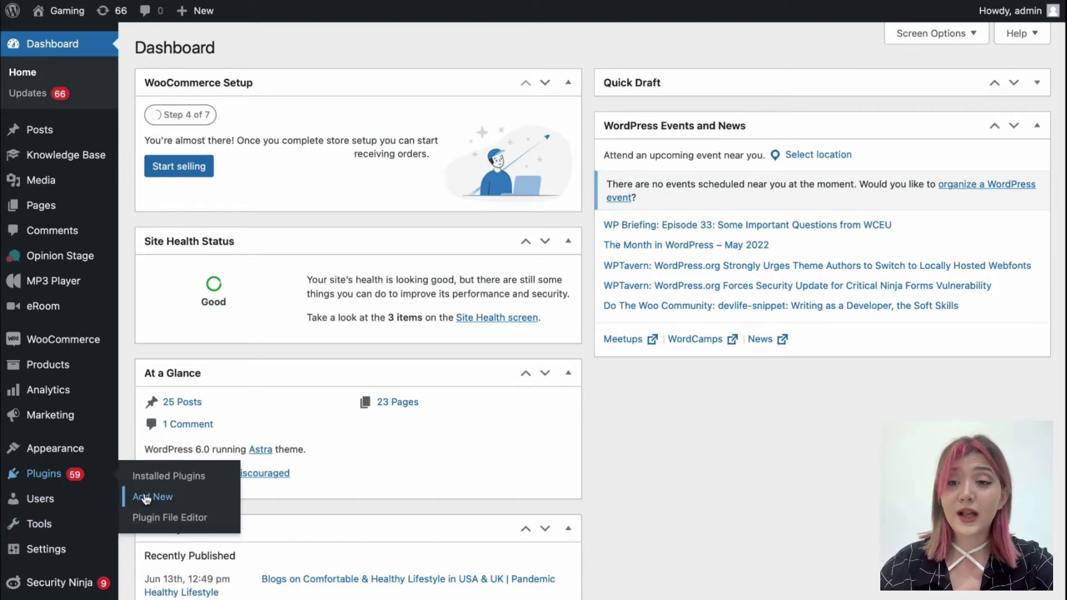
pyautogui.click(146, 498)
pyautogui.click(886, 94)
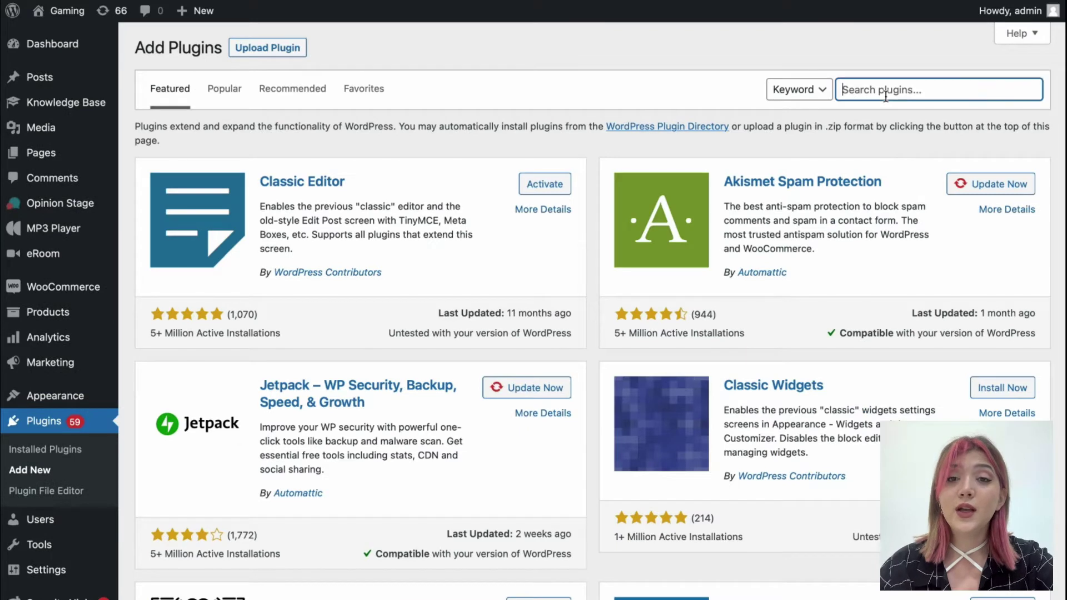
pyautogui.write('eRoom')
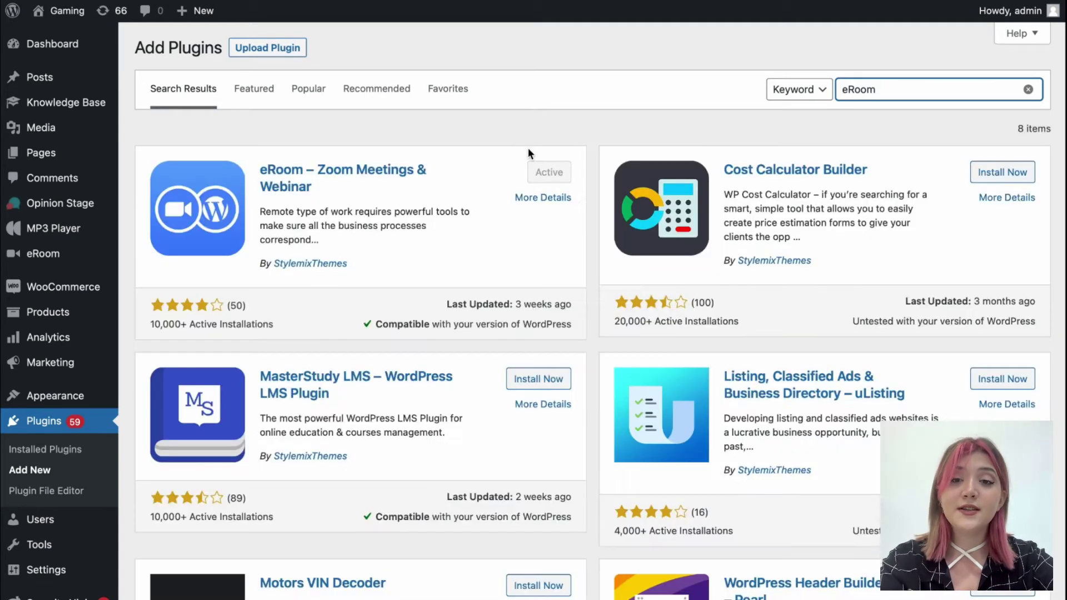
pyautogui.click(328, 169)
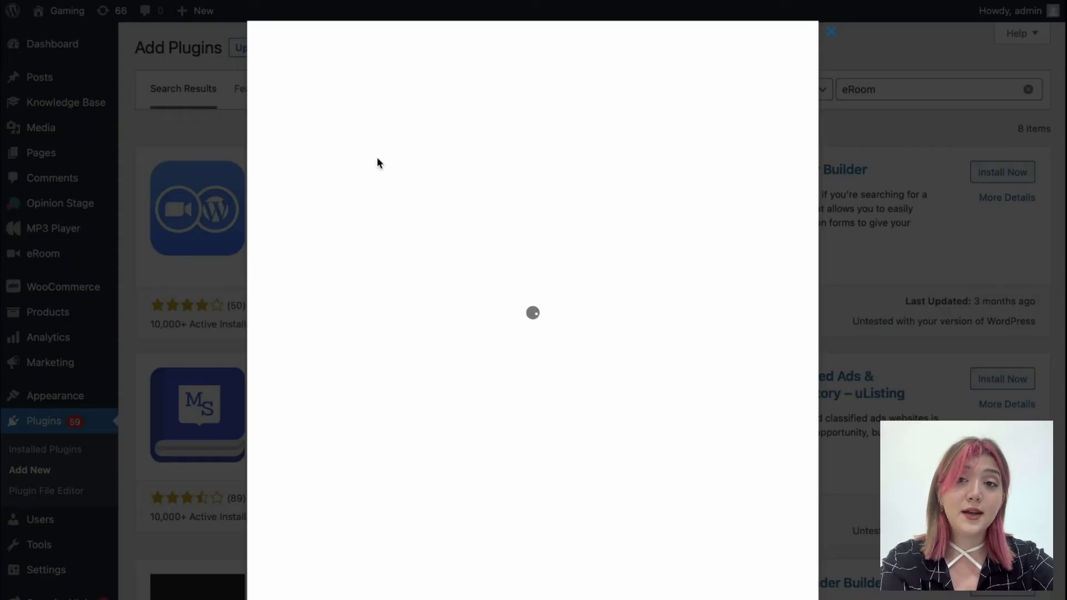
pyautogui.scroll(-3, 550, 252)
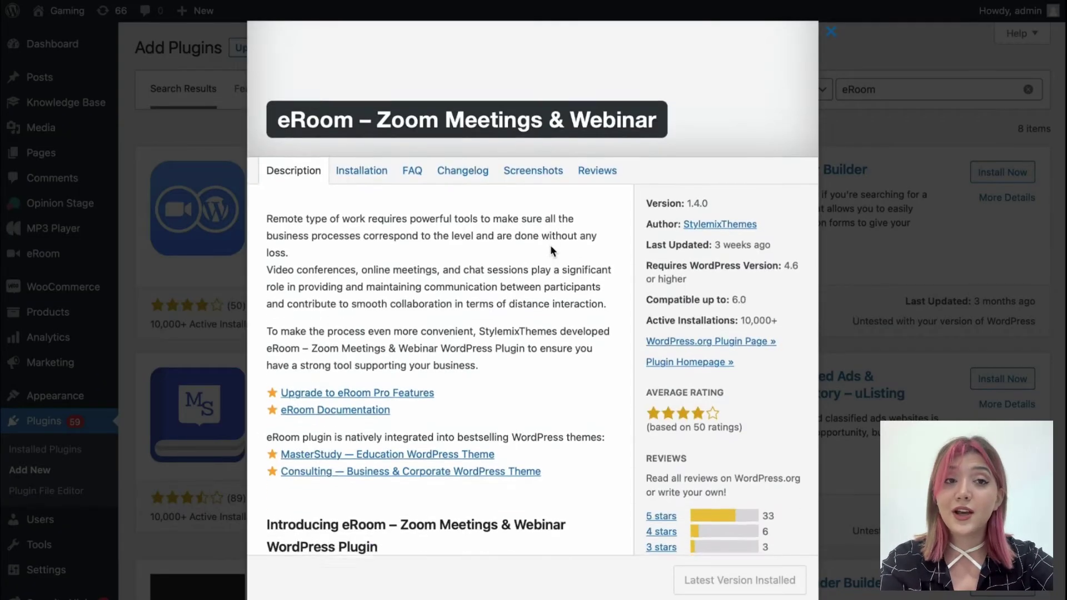
pyautogui.click(927, 113)
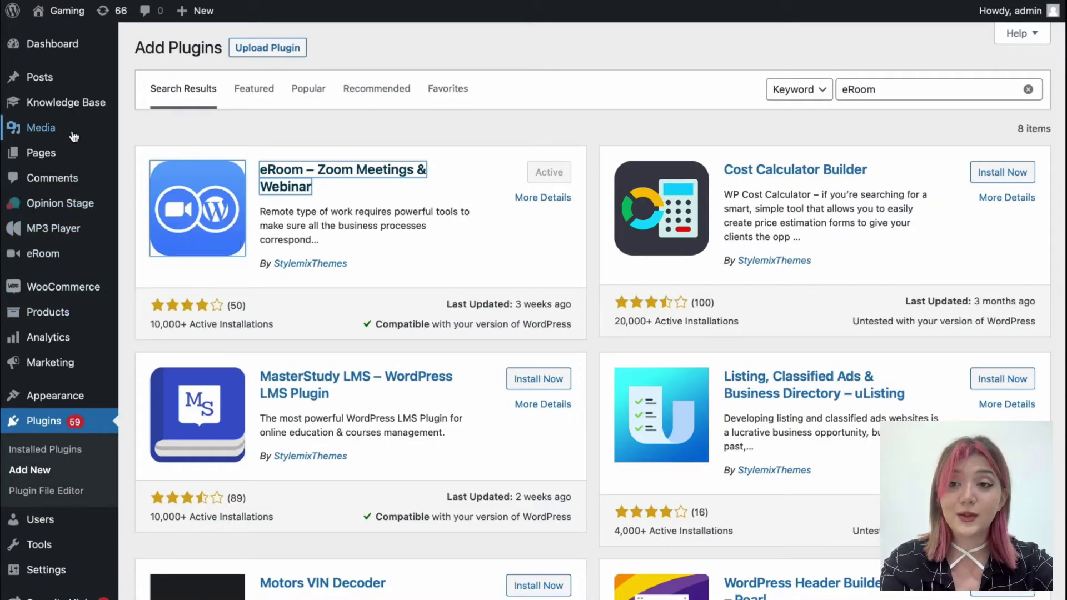
pyautogui.moveTo(84, 255)
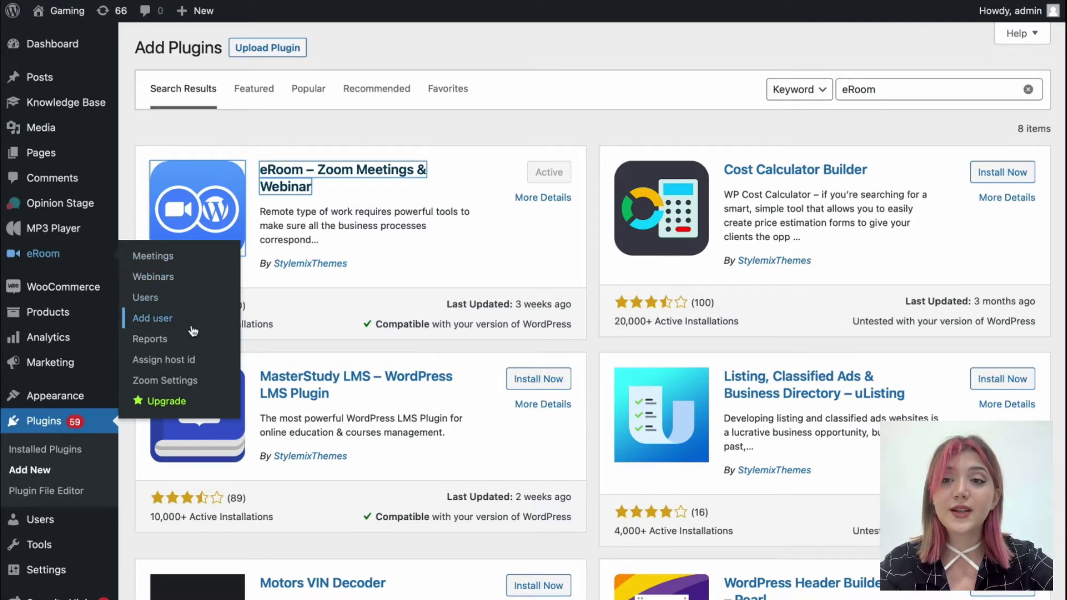
# In eRoom Zoom Settings, inspect the API key, API secret key and the API generation guide
pyautogui.click(206, 381)
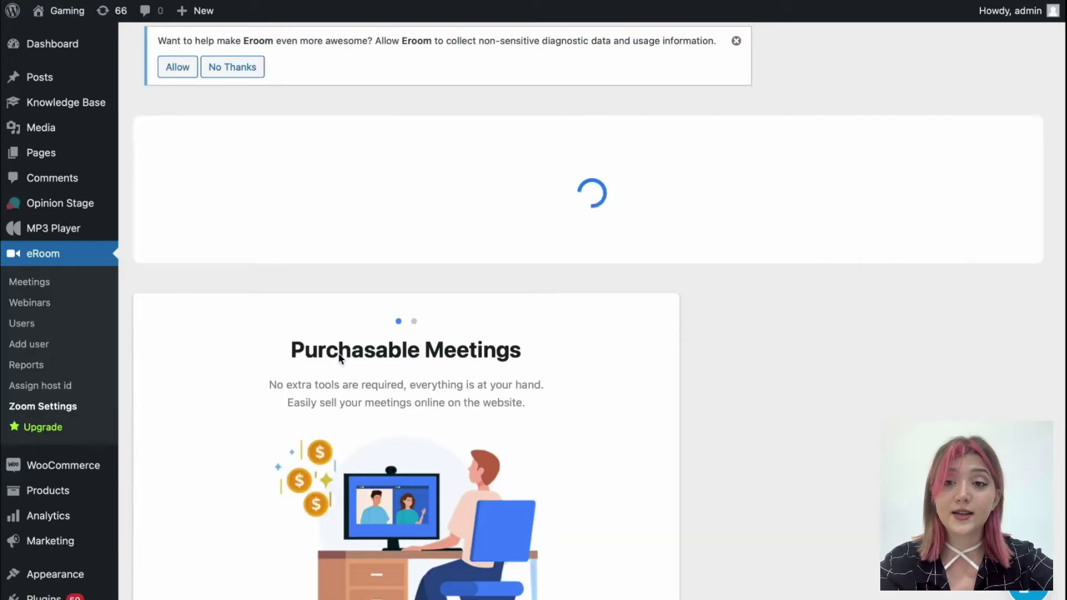
pyautogui.scroll(-1, 462, 350)
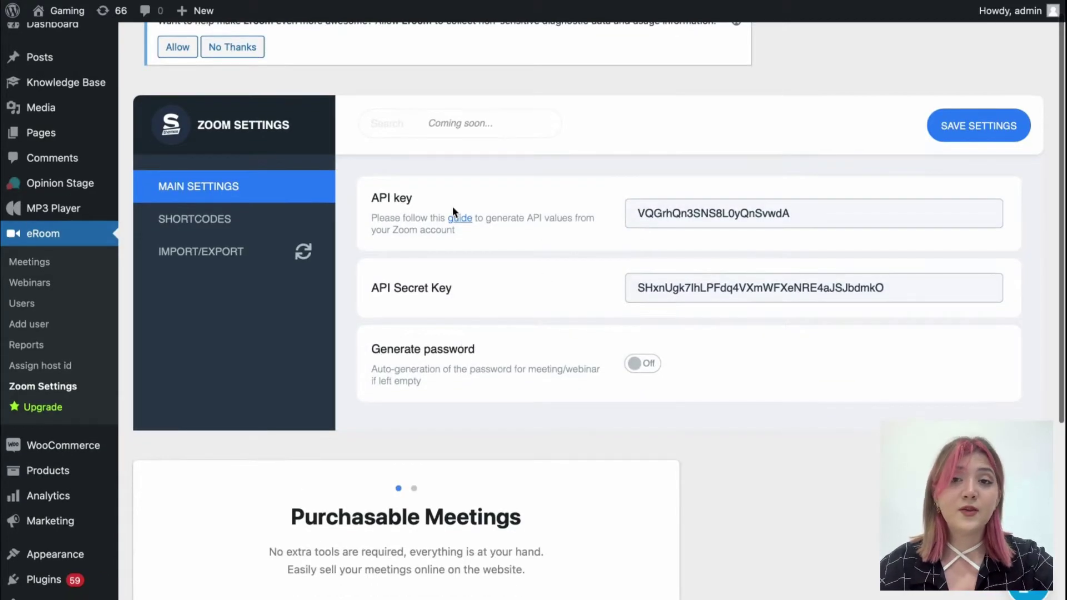
pyautogui.click(682, 207)
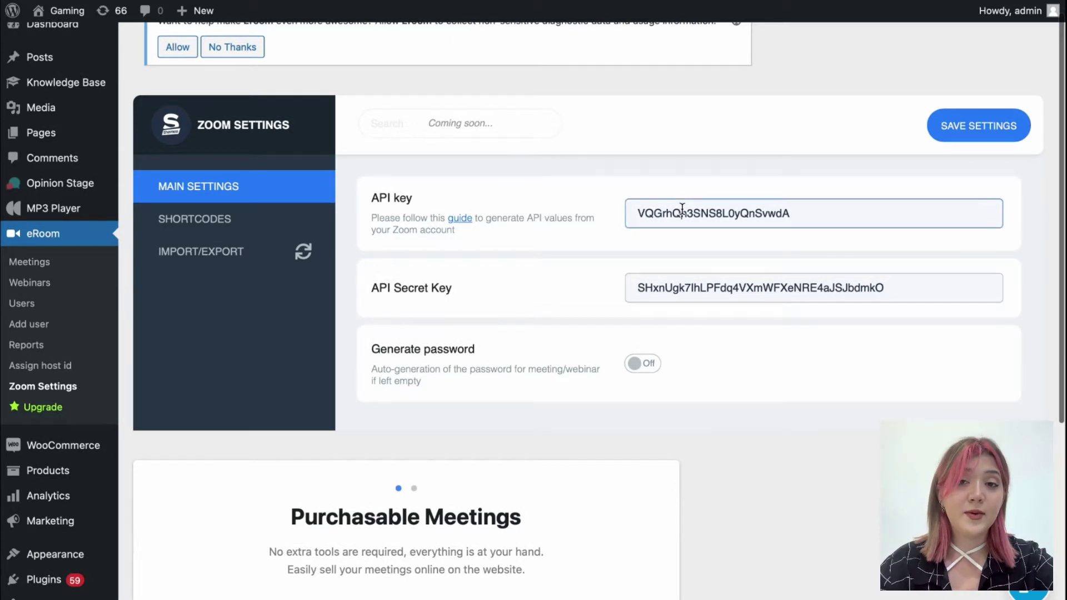
pyautogui.click(657, 281)
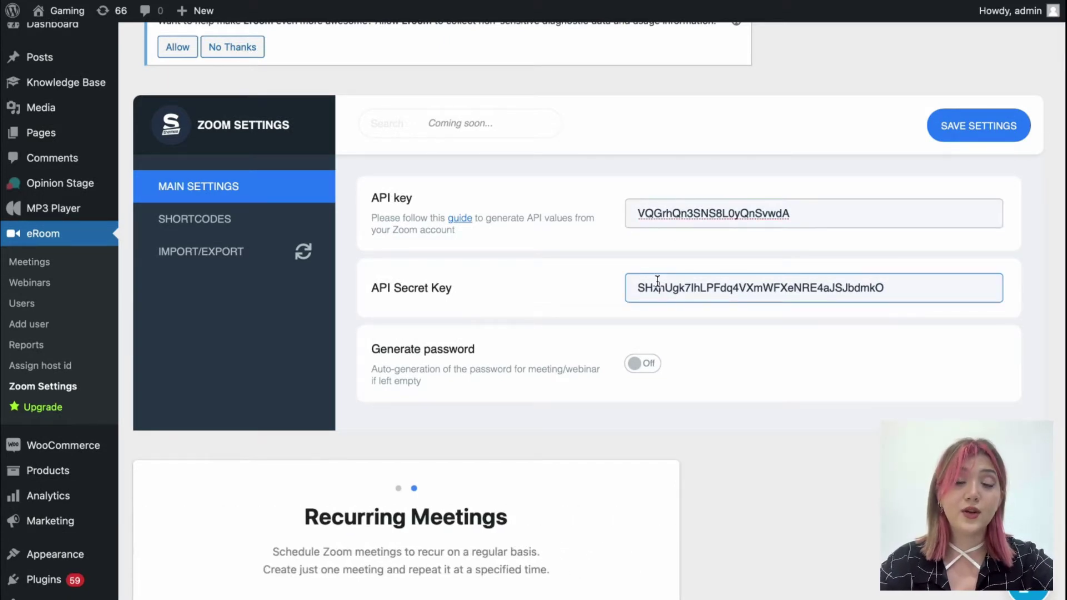
pyautogui.click(470, 224)
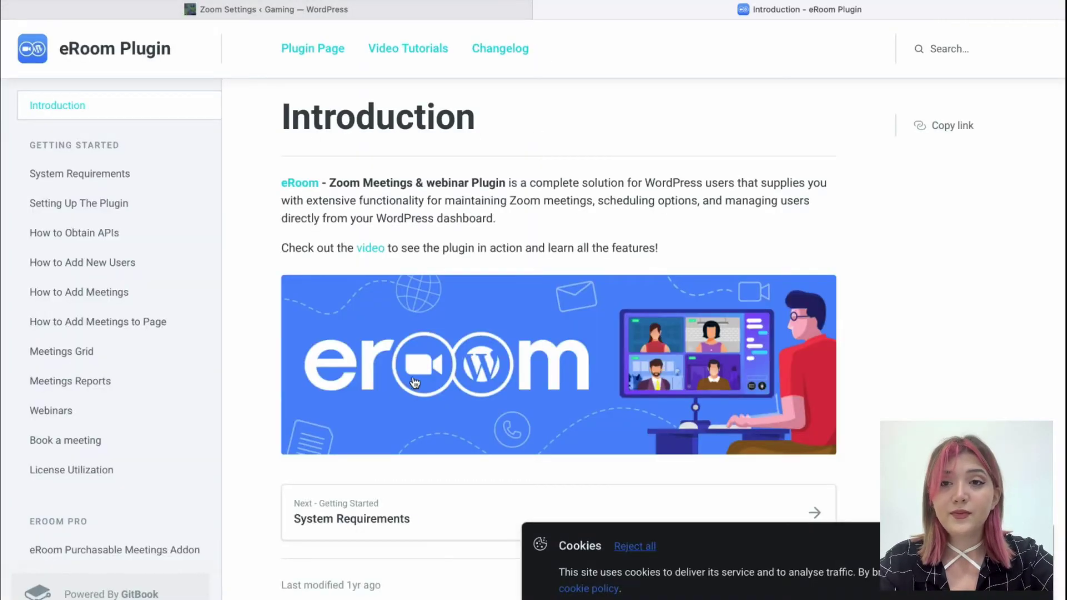
pyautogui.click(477, 8)
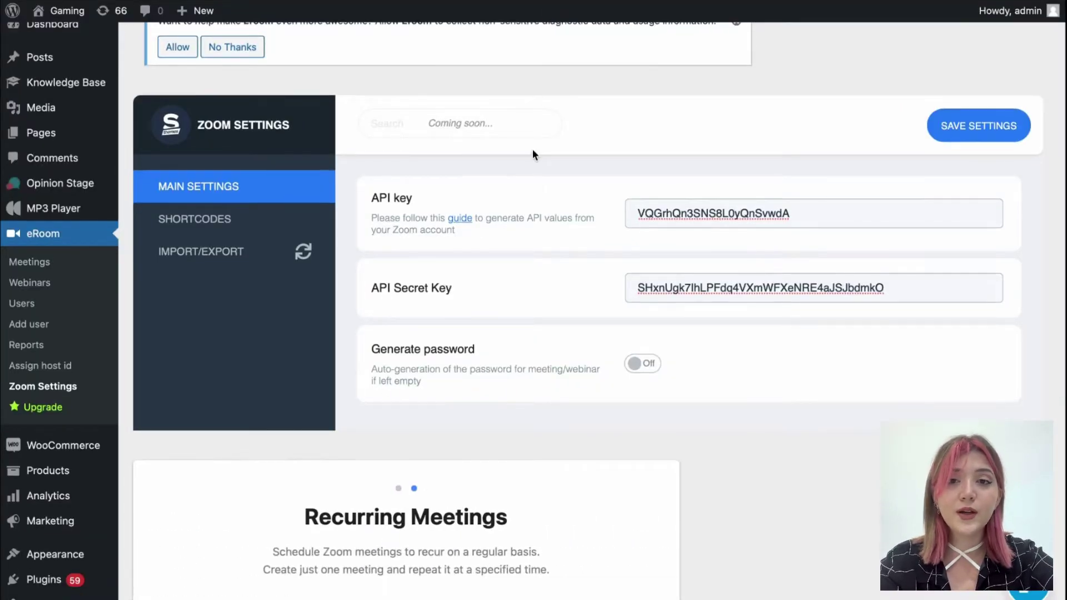
# Leave Generate password off after toggling it, and review the Shortcodes and Import/Export sections
pyautogui.click(639, 364)
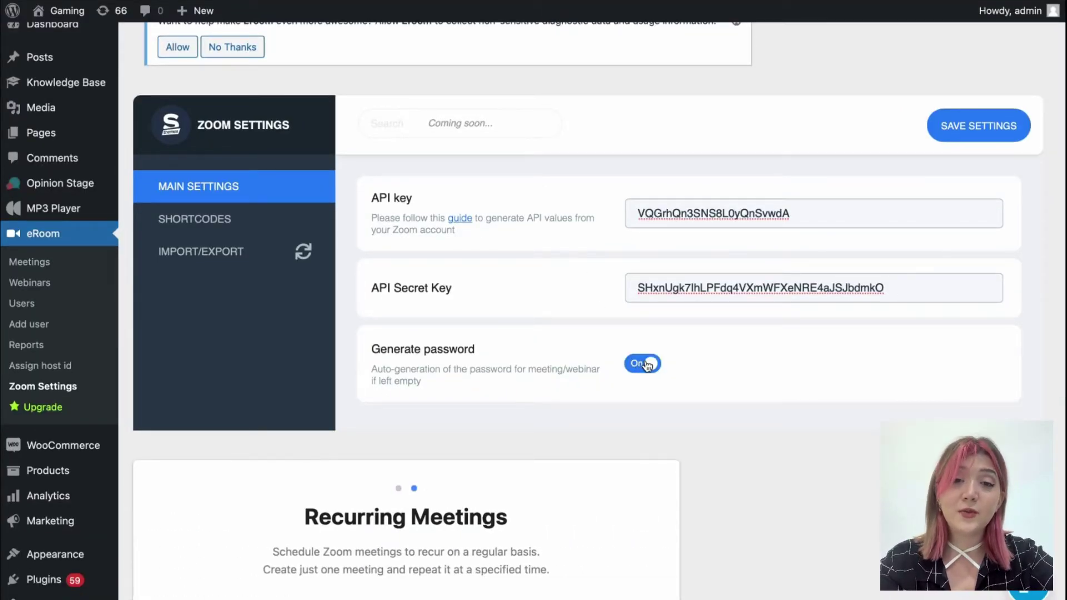
pyautogui.click(639, 364)
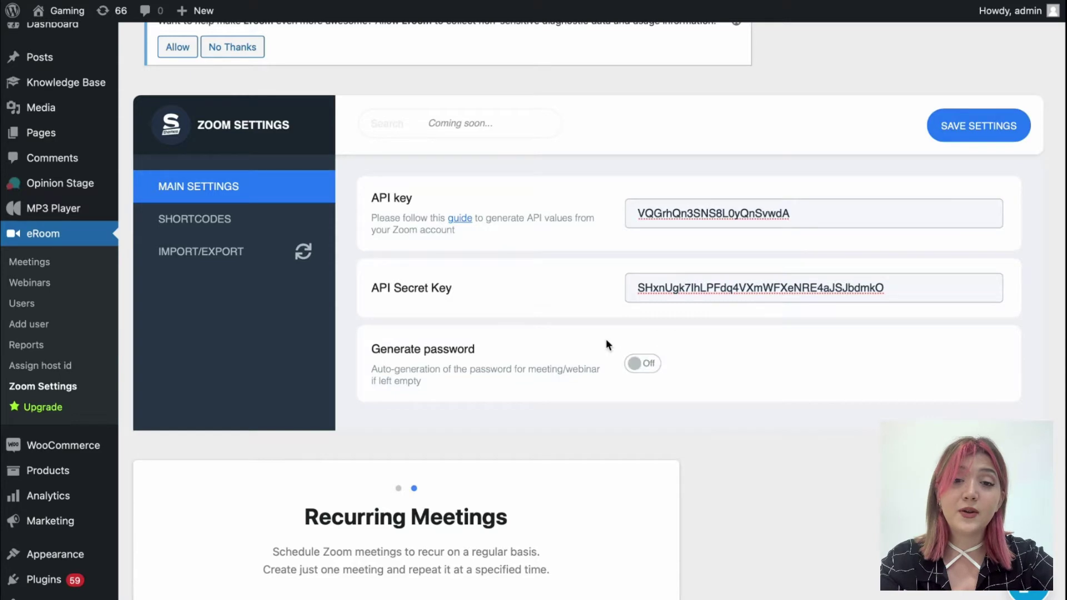
pyautogui.click(254, 220)
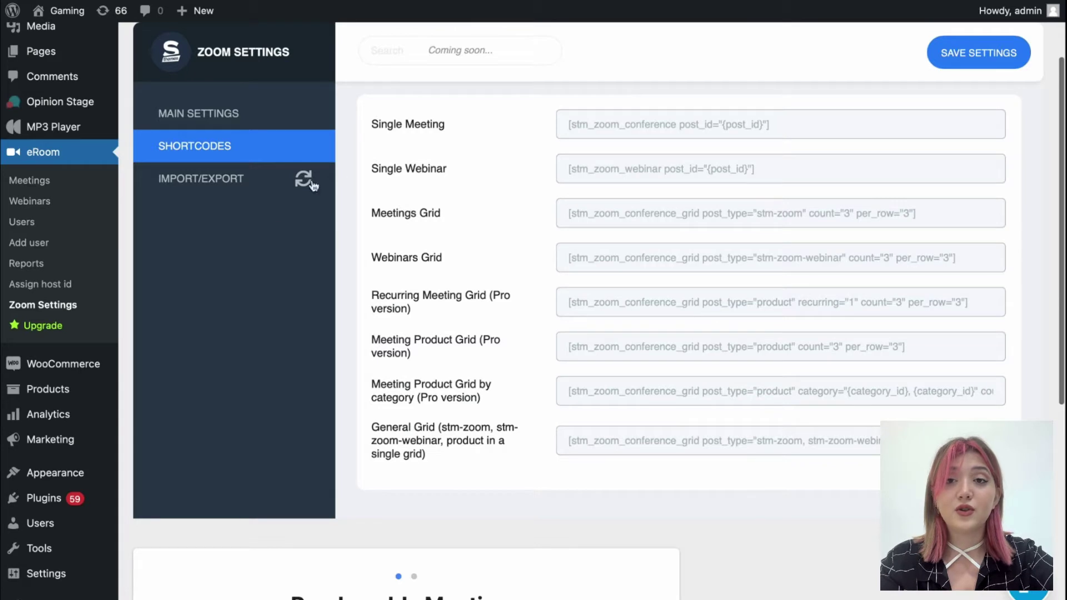
pyautogui.click(239, 178)
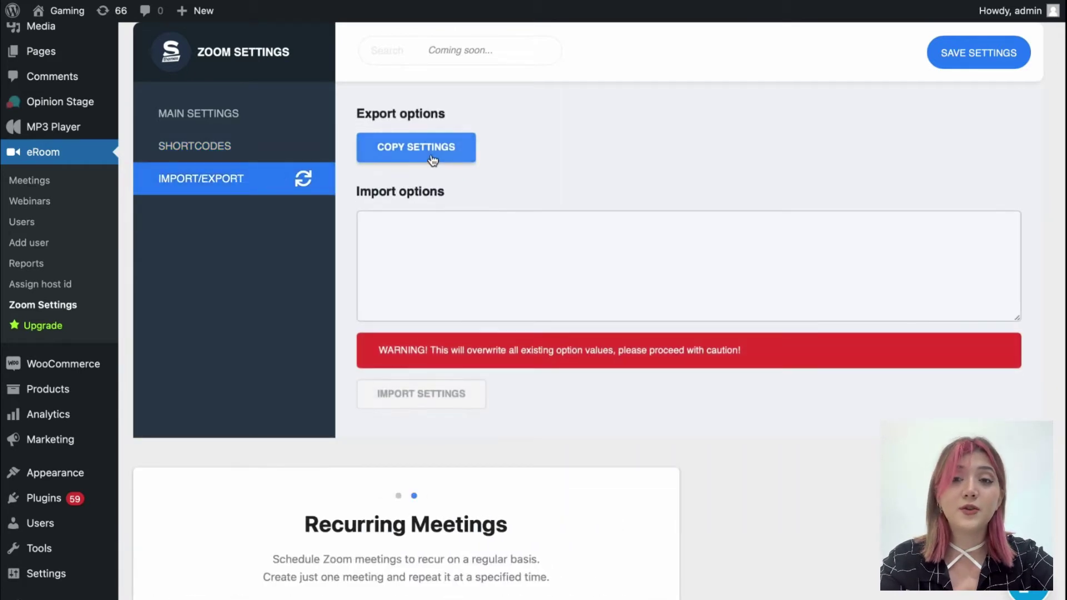
pyautogui.click(239, 114)
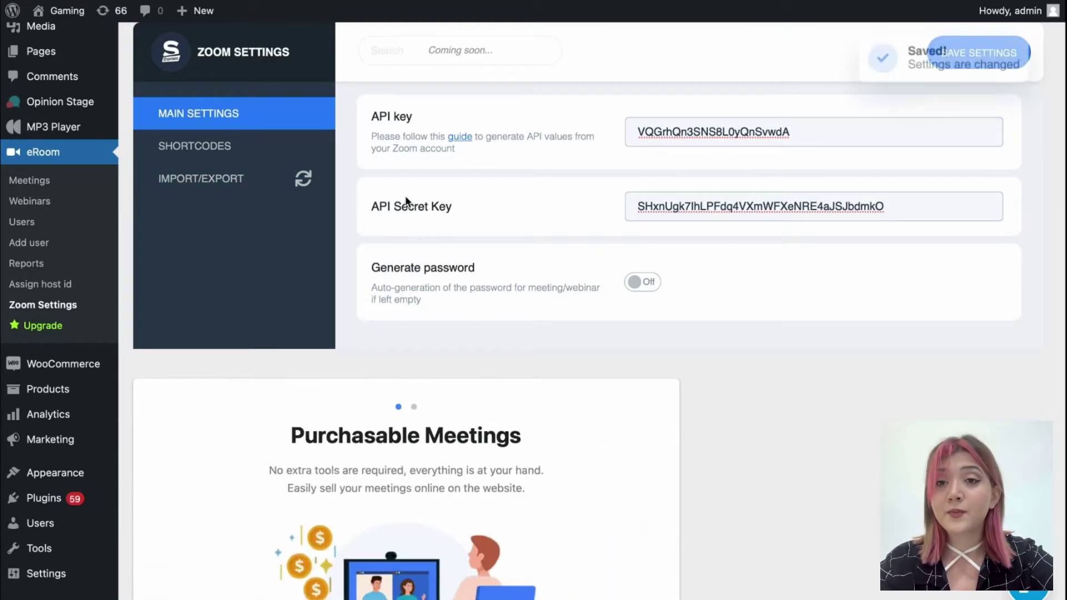
pyautogui.scroll(2, 405, 195)
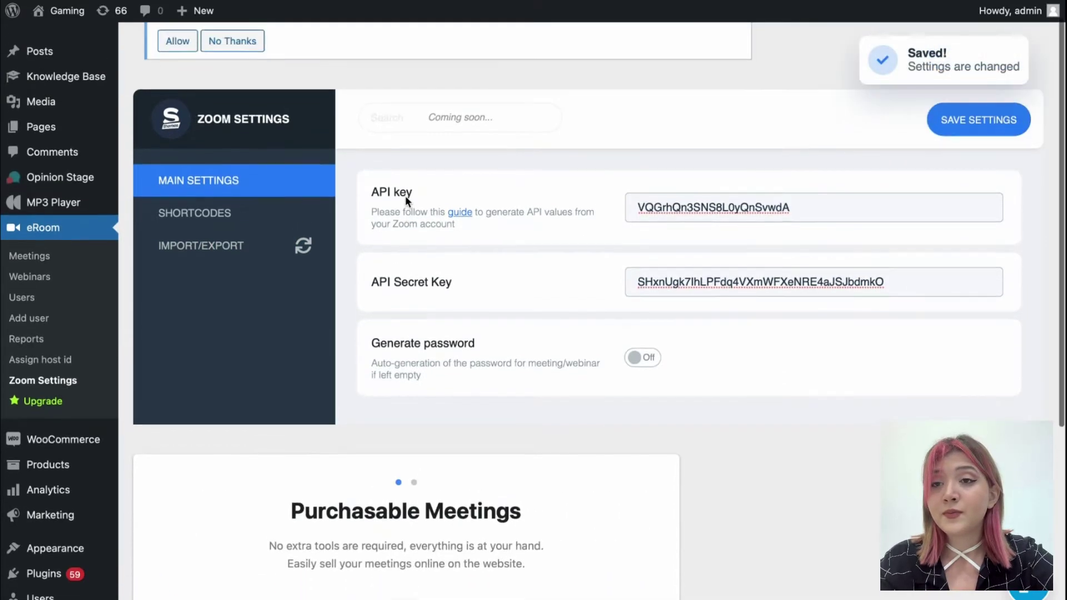
# Run Sync with Zoom Meetings from the eRoom Meetings list and confirm the prompt
pyautogui.click(82, 264)
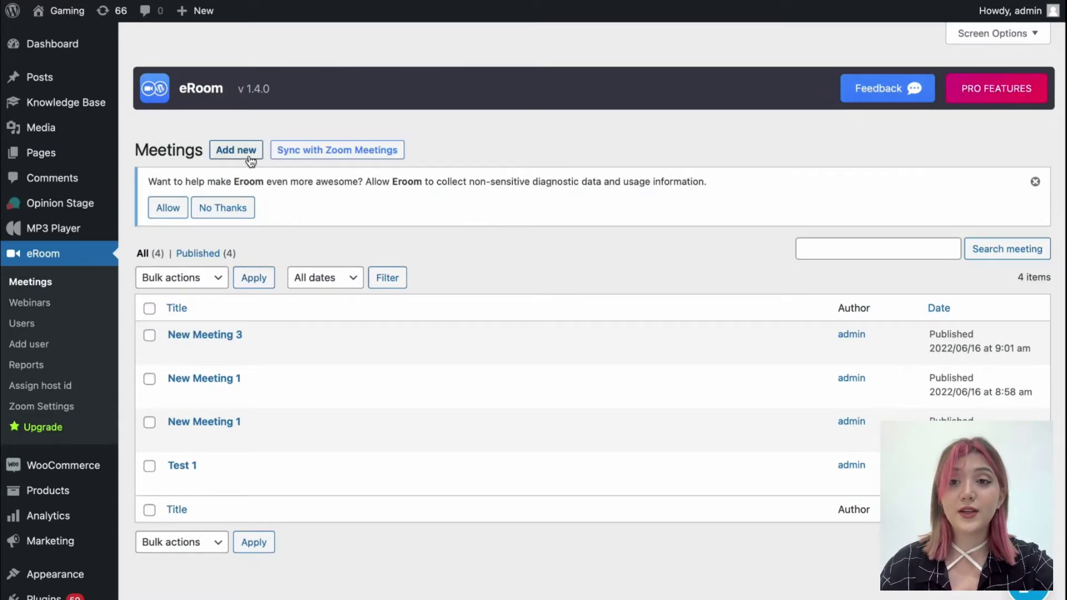
pyautogui.click(366, 149)
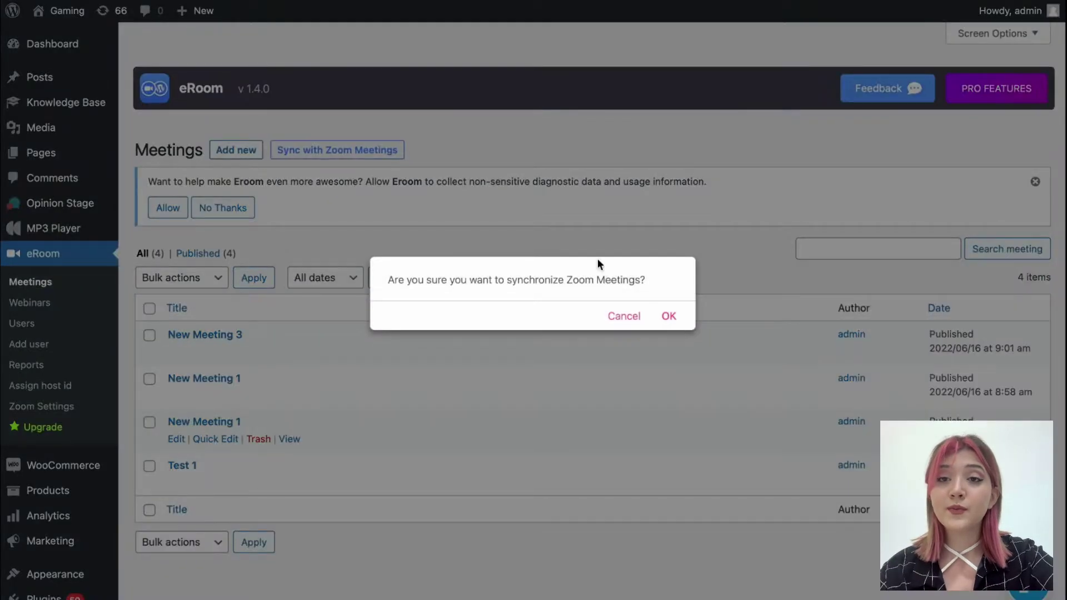
pyautogui.click(666, 317)
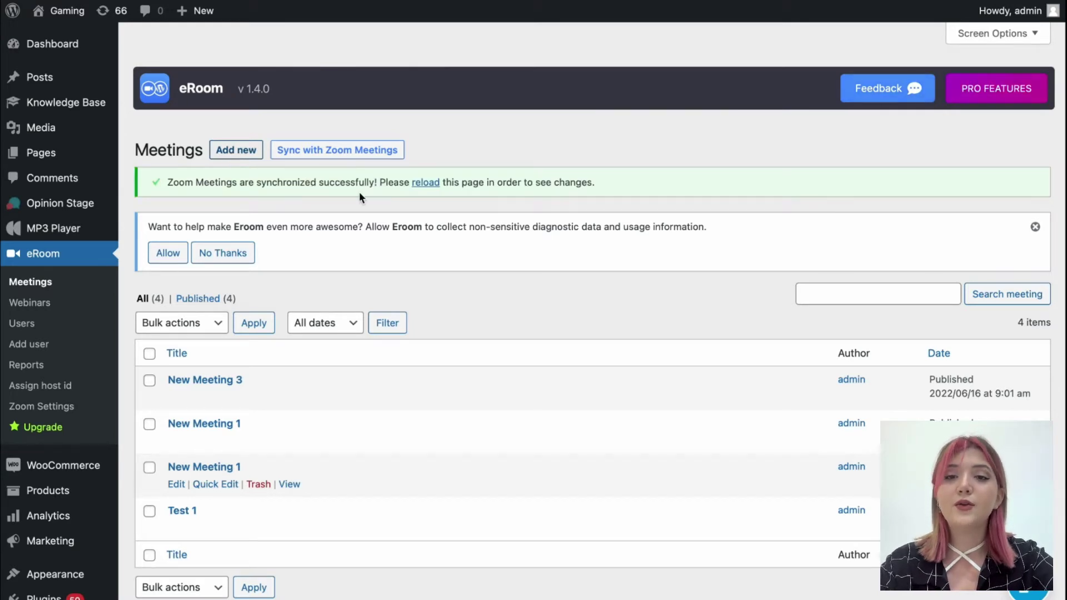
# Title the meeting 'New Meeting 1/0' with agenda '10:0 active discussion' and 'etc' on a new line
pyautogui.scroll(-1, 378, 253)
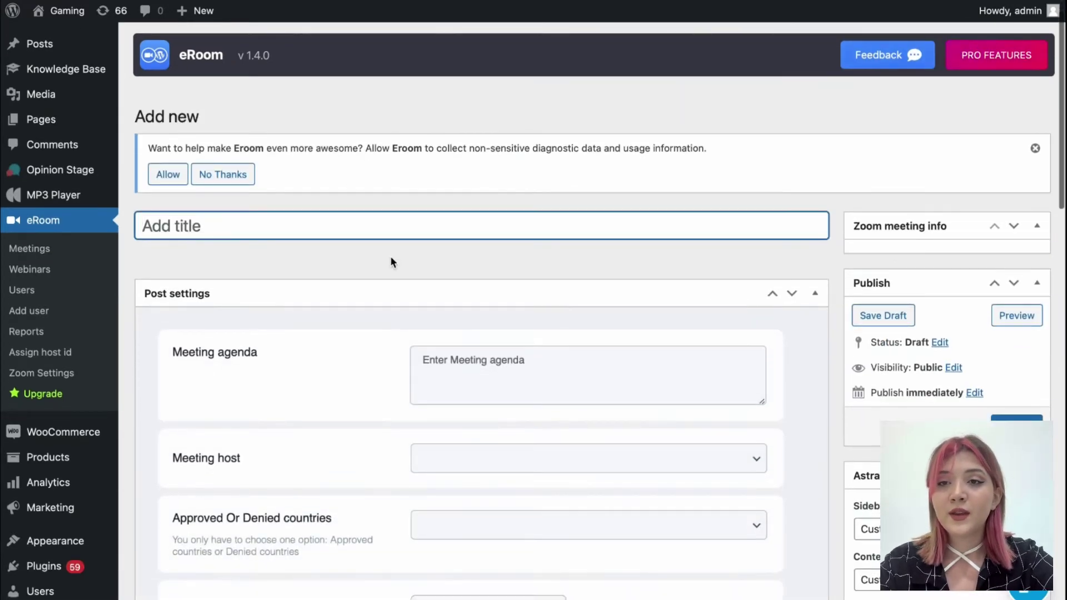
pyautogui.write('New Meetin')
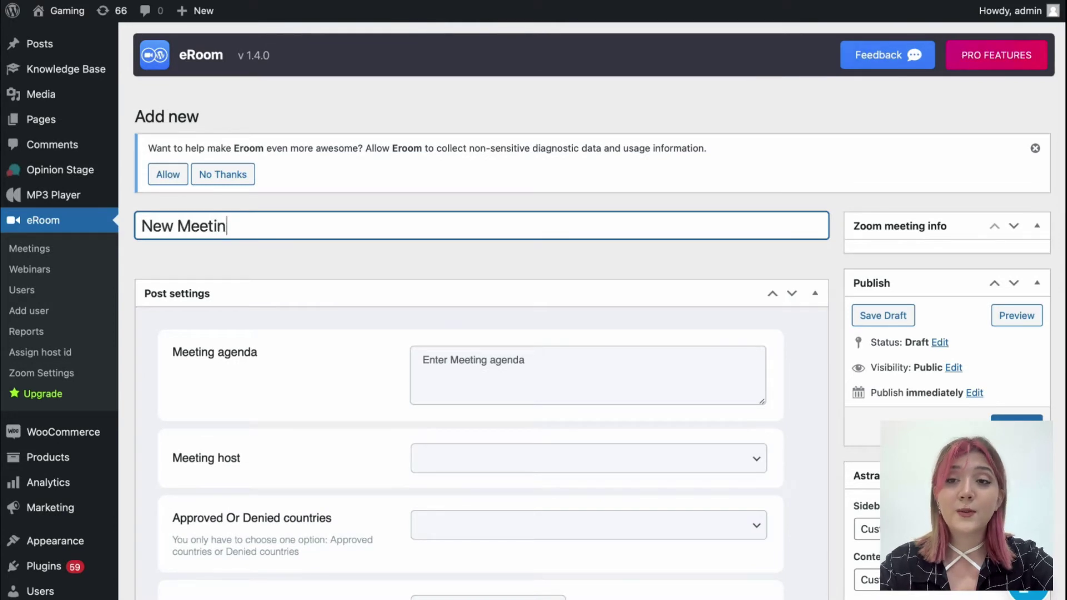
pyautogui.write('g 1/')
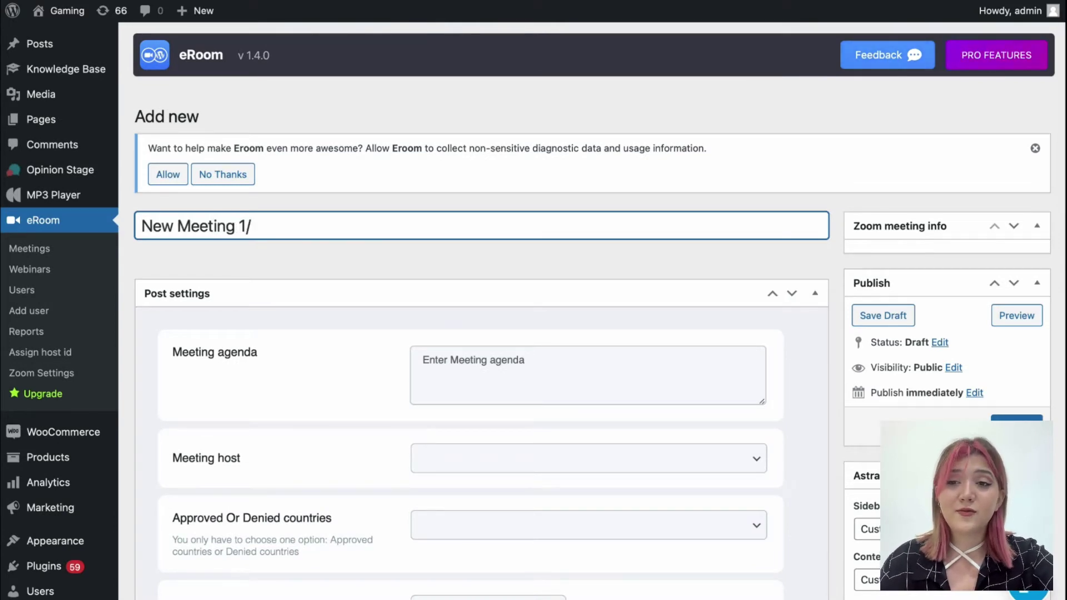
pyautogui.write('0')
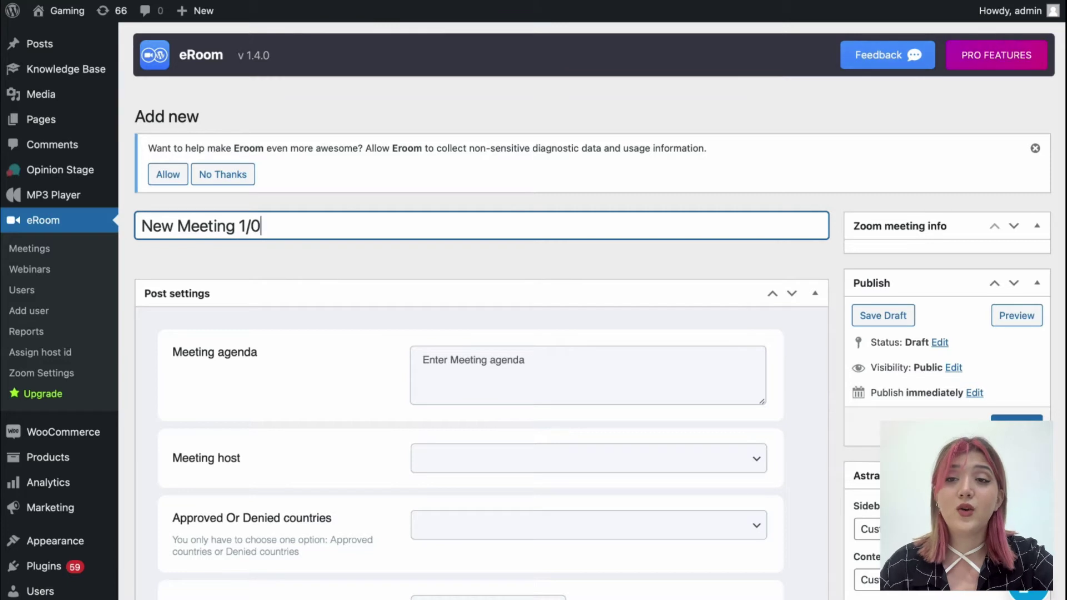
pyautogui.scroll(-1, 387, 398)
pyautogui.scroll(-2, 385, 396)
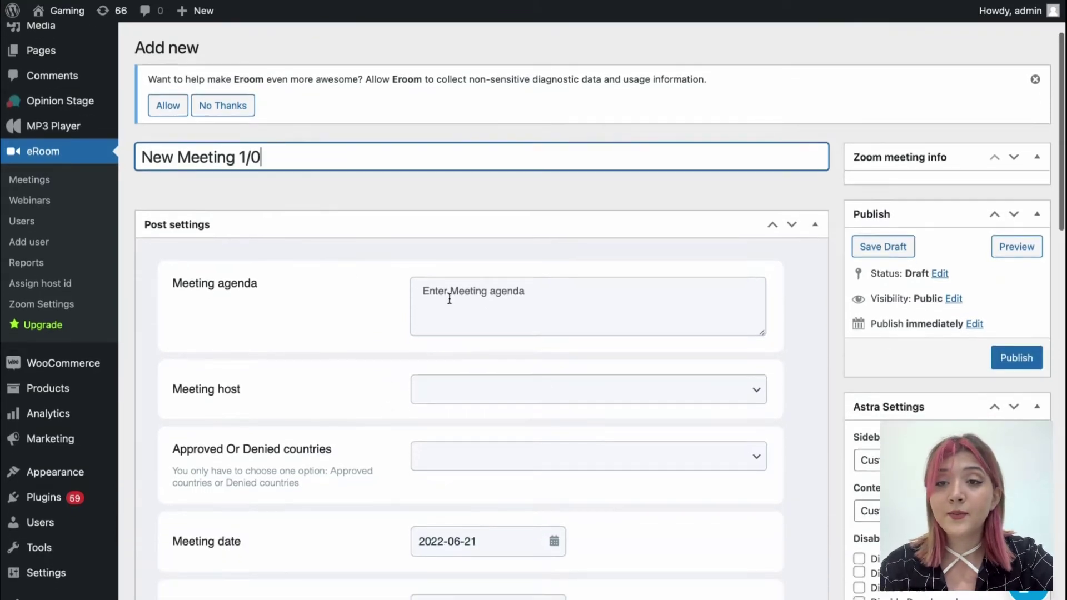
pyautogui.click(448, 298)
pyautogui.write('10')
pyautogui.write(':00')
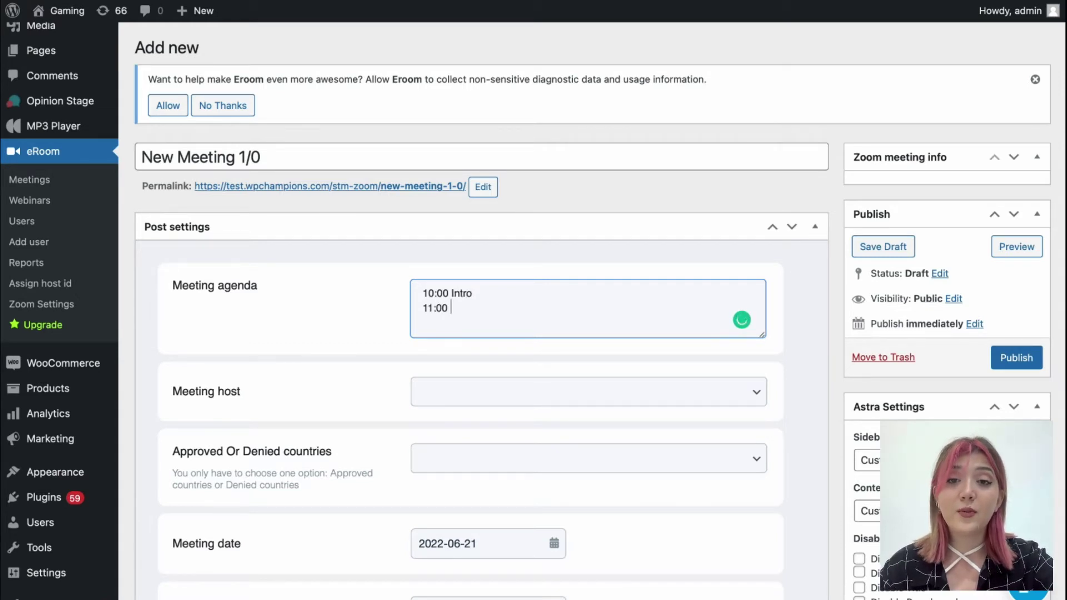
pyautogui.write('active discu')
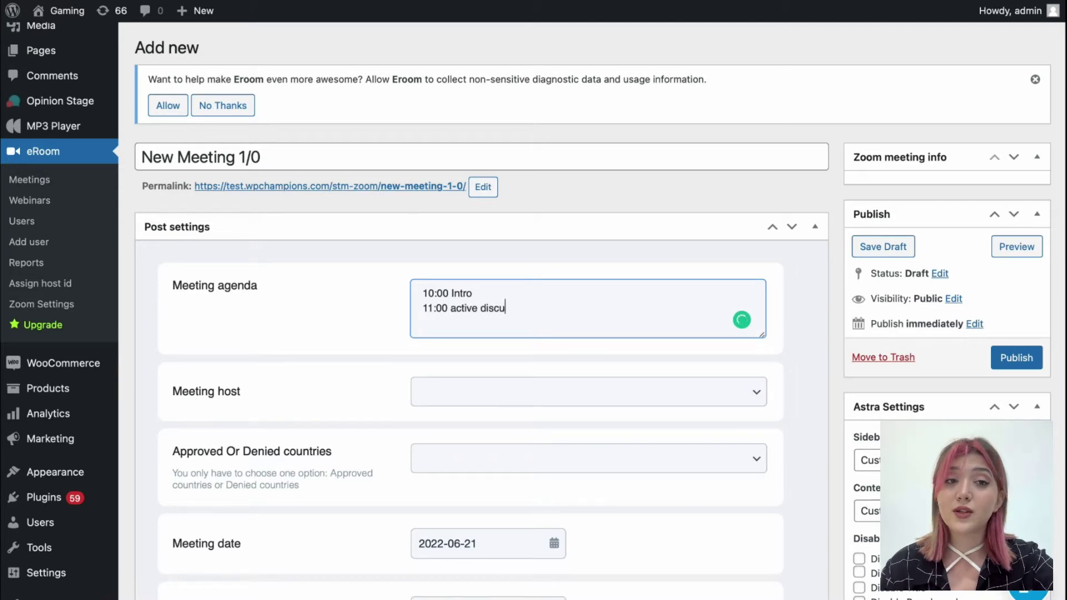
pyautogui.write('ssion')
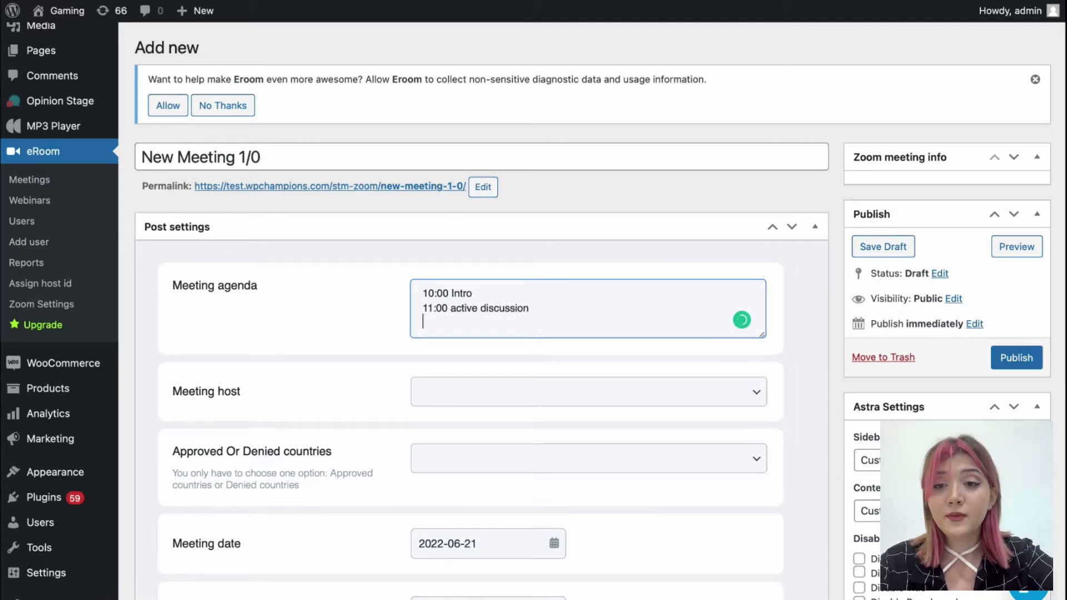
pyautogui.press('Return')
pyautogui.write('etc.')
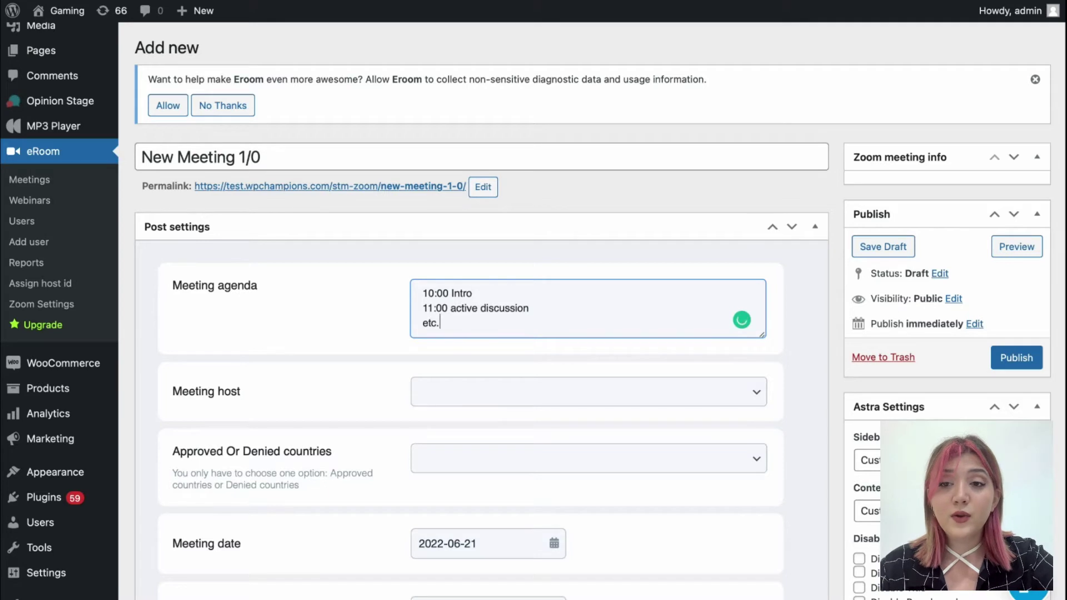
# Choose the meeting host and restrict the meeting to Approved countries
pyautogui.scroll(-3, 480, 263)
pyautogui.click(477, 286)
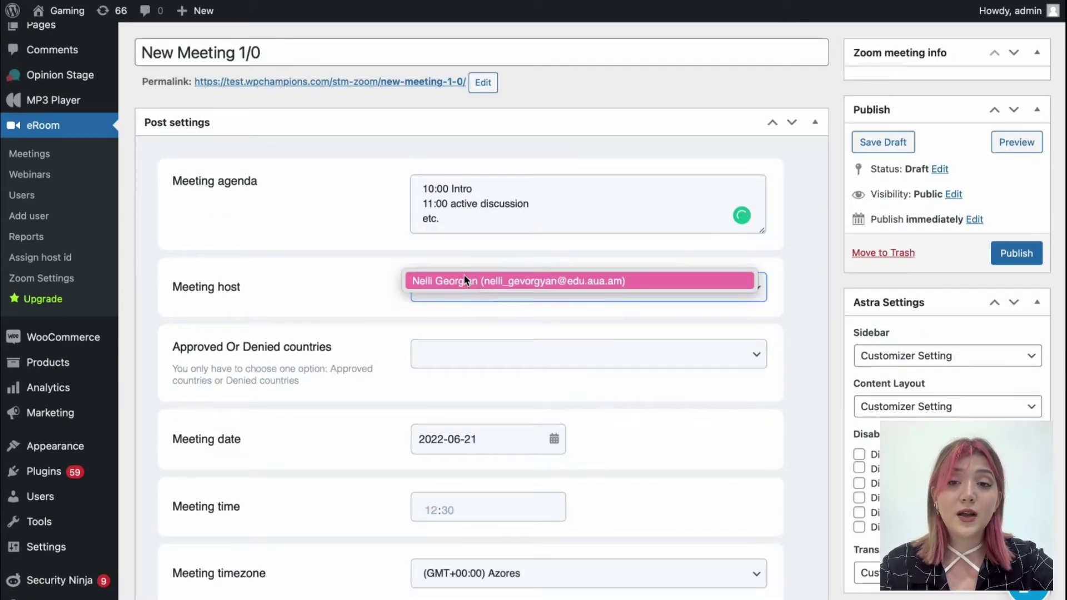
pyautogui.click(465, 279)
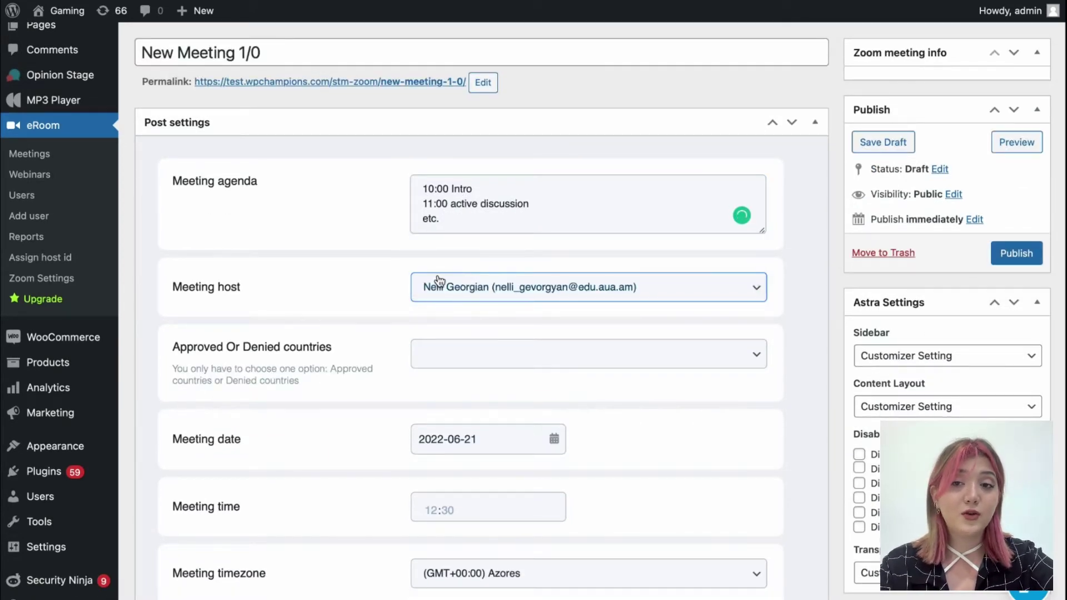
pyautogui.click(450, 356)
pyautogui.click(451, 345)
pyautogui.scroll(-1, 481, 389)
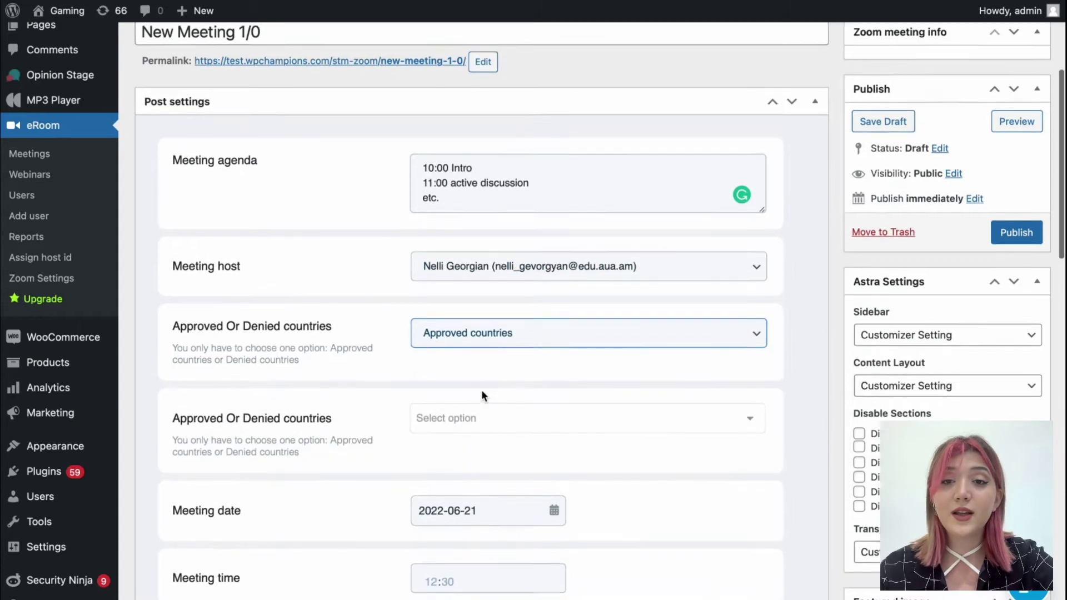
pyautogui.click(474, 410)
pyautogui.click(352, 352)
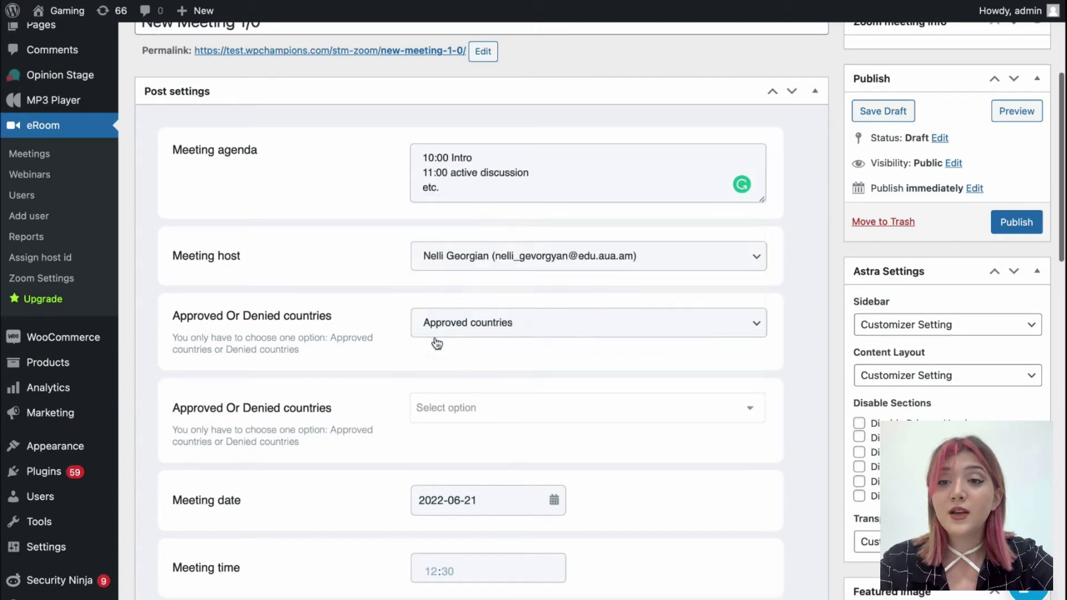
# Try Denied countries with Guadeloupe, then remove it and revert to Approved countries
pyautogui.click(444, 333)
pyautogui.click(446, 336)
pyautogui.click(459, 405)
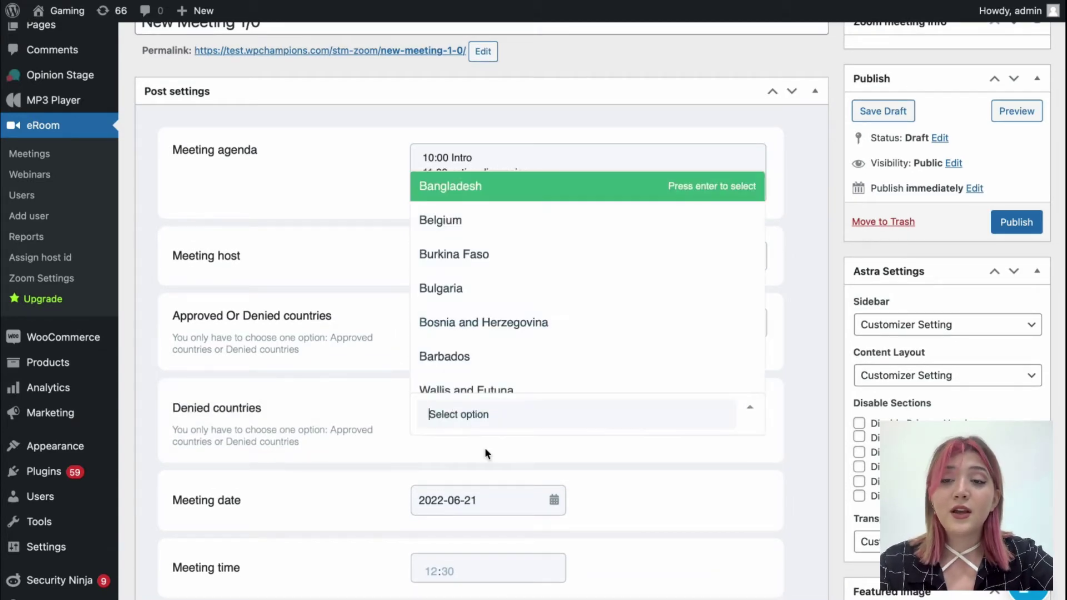
pyautogui.scroll(-5, 503, 350)
pyautogui.click(498, 330)
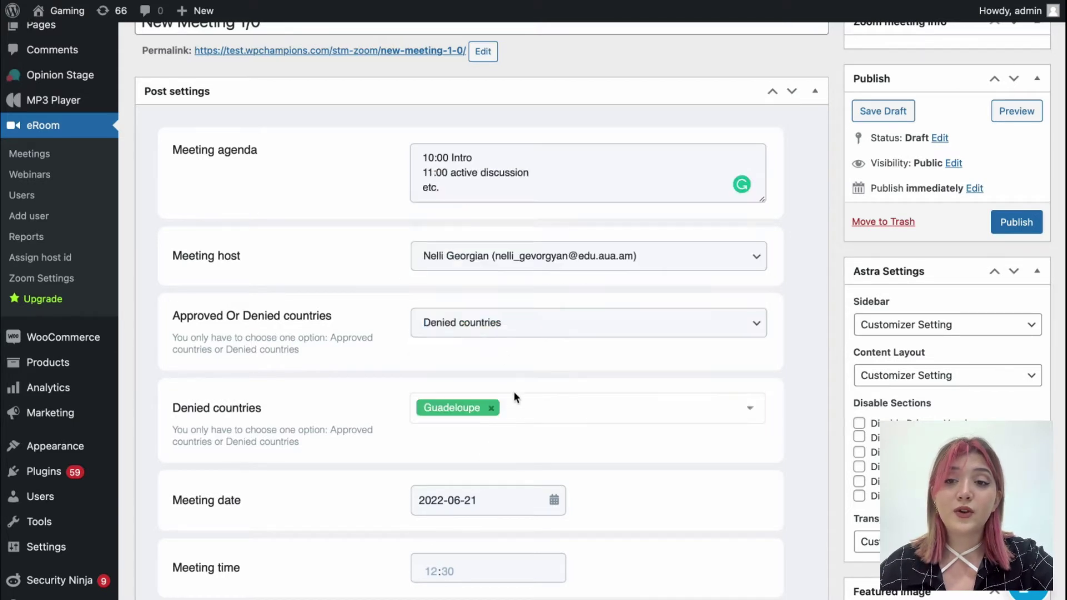
pyautogui.click(498, 411)
pyautogui.click(441, 333)
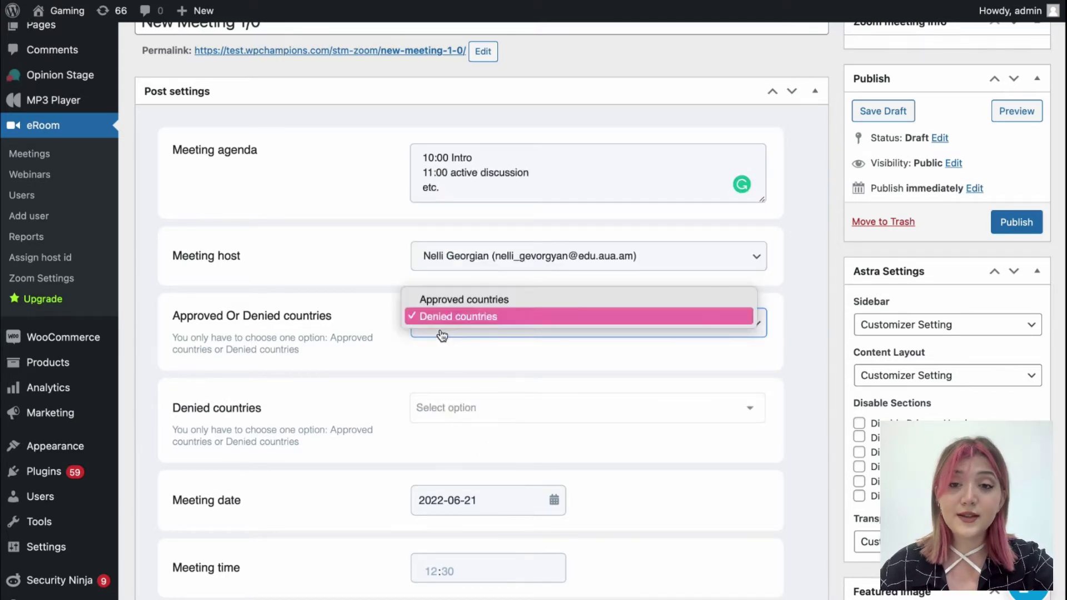
pyautogui.click(443, 300)
pyautogui.scroll(-4, 357, 326)
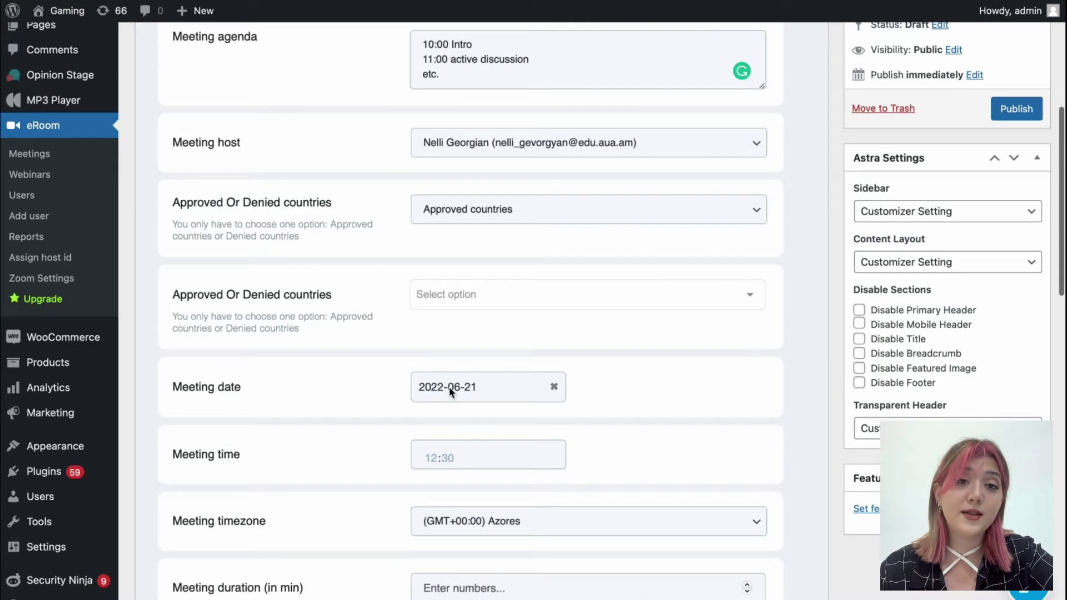
# Set the meeting start time to 17:00 in the (GMT+03:00) Qatar timezone
pyautogui.click(450, 389)
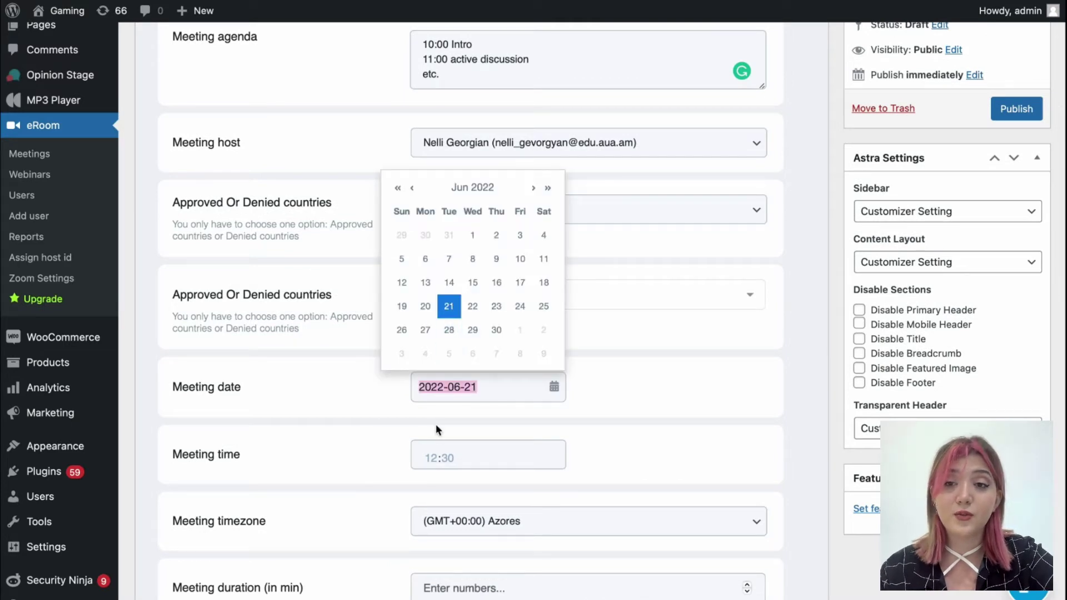
pyautogui.click(437, 458)
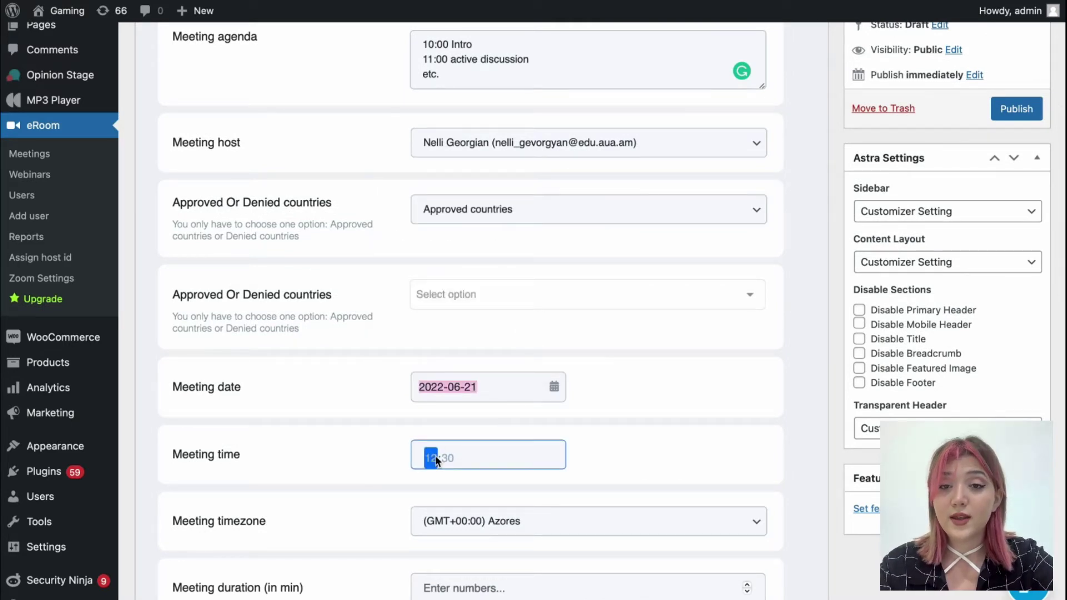
pyautogui.write('07')
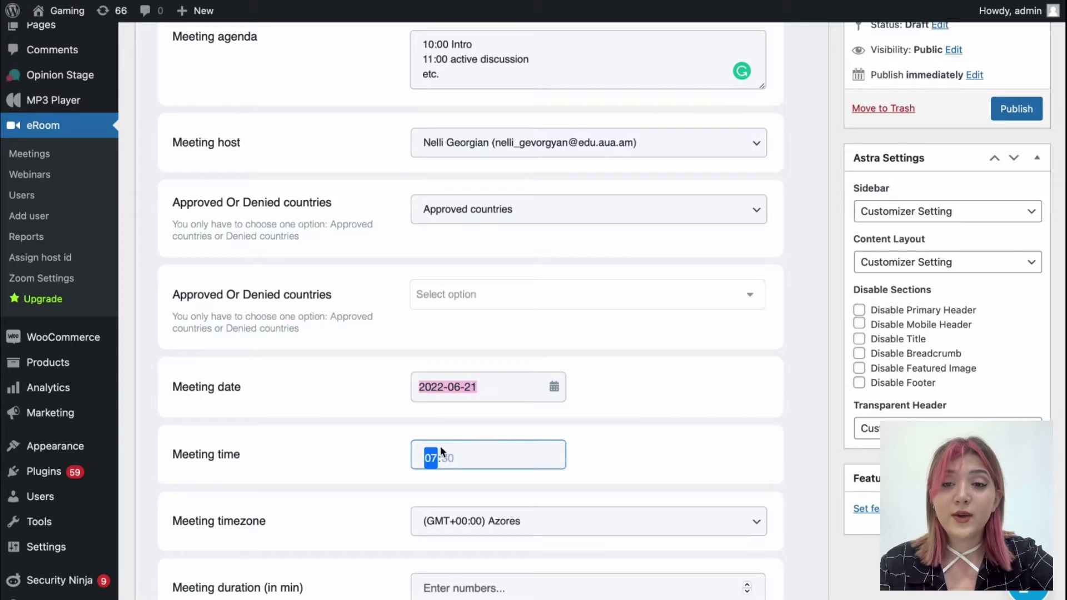
pyautogui.write('12')
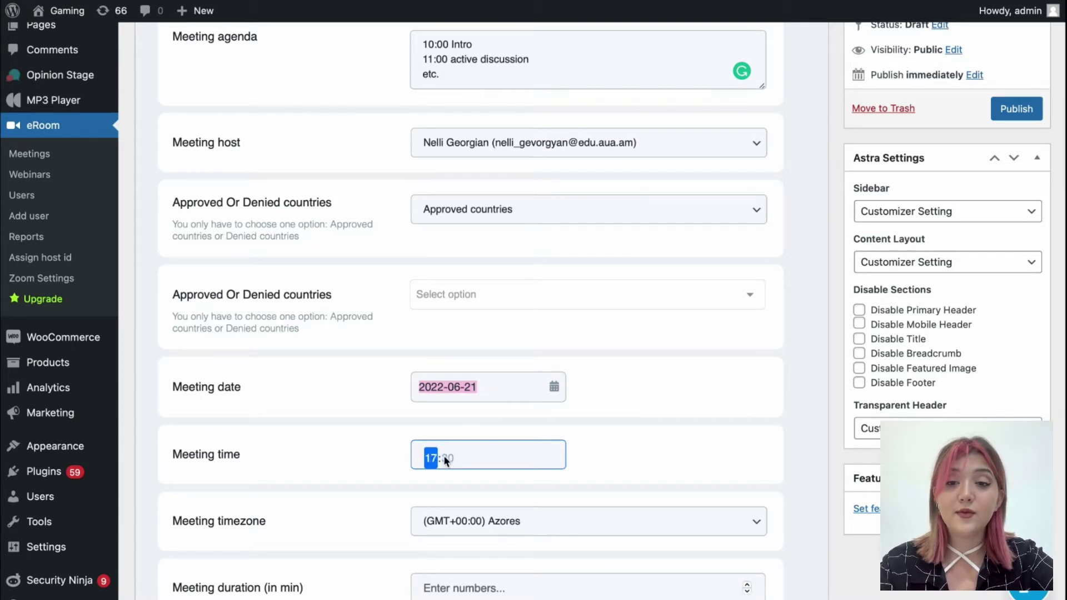
pyautogui.click(315, 464)
pyautogui.scroll(-3, 314, 465)
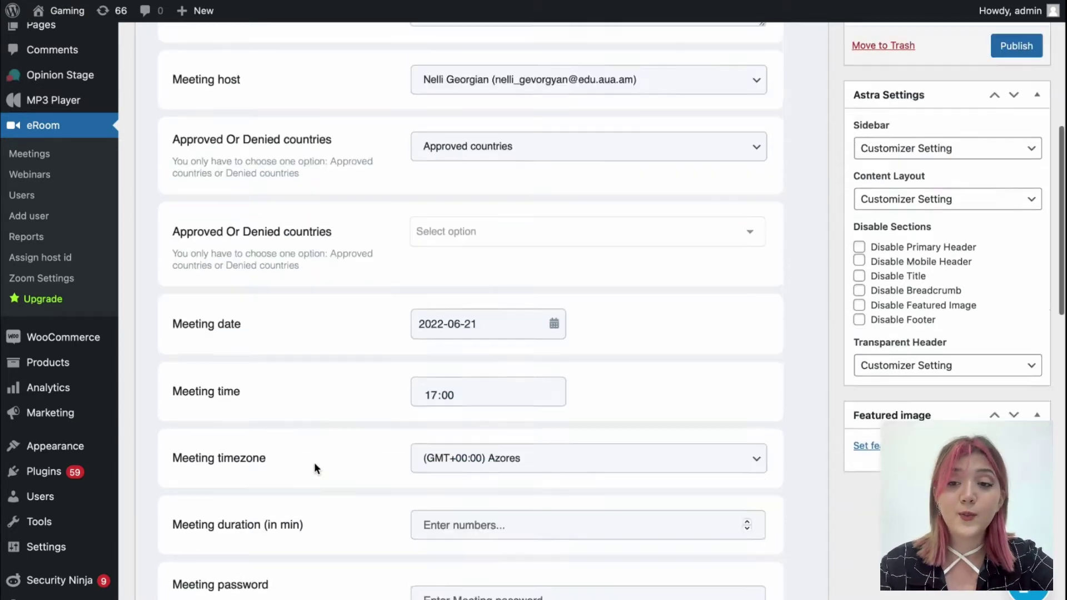
pyautogui.click(467, 336)
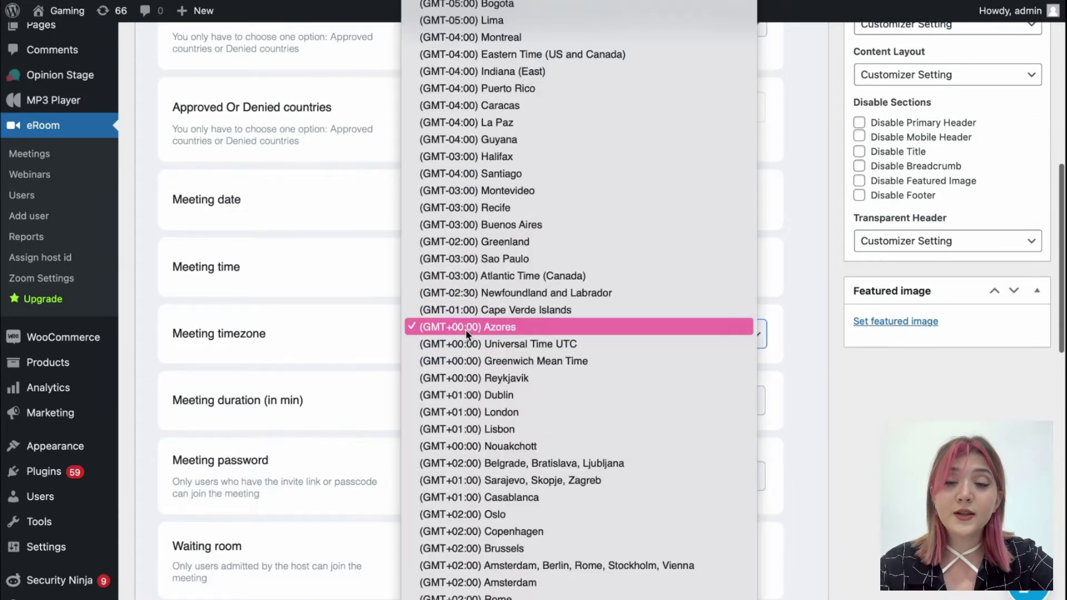
pyautogui.scroll(-5, 526, 458)
pyautogui.scroll(-10, 526, 461)
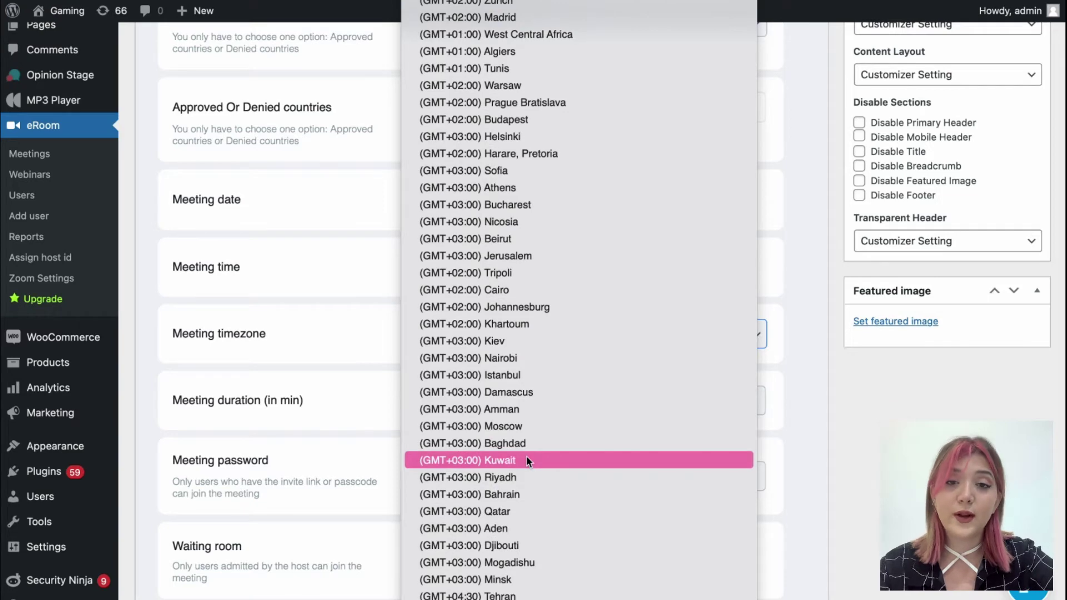
pyautogui.click(523, 507)
pyautogui.scroll(-2, 429, 474)
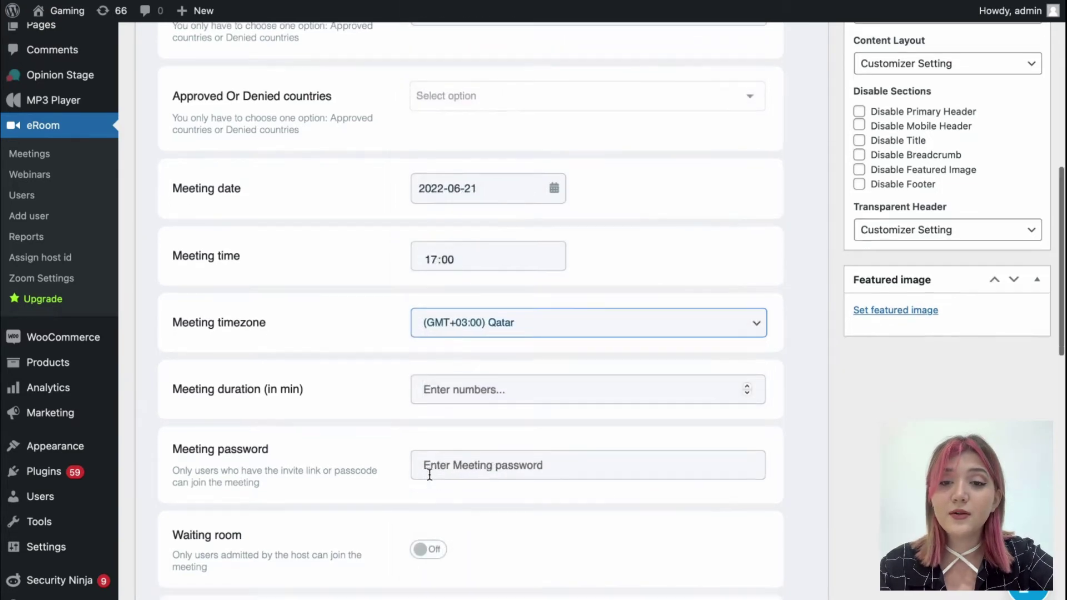
pyautogui.scroll(-3, 430, 474)
# Set a 10-minute duration and enter a meeting password
pyautogui.click(442, 312)
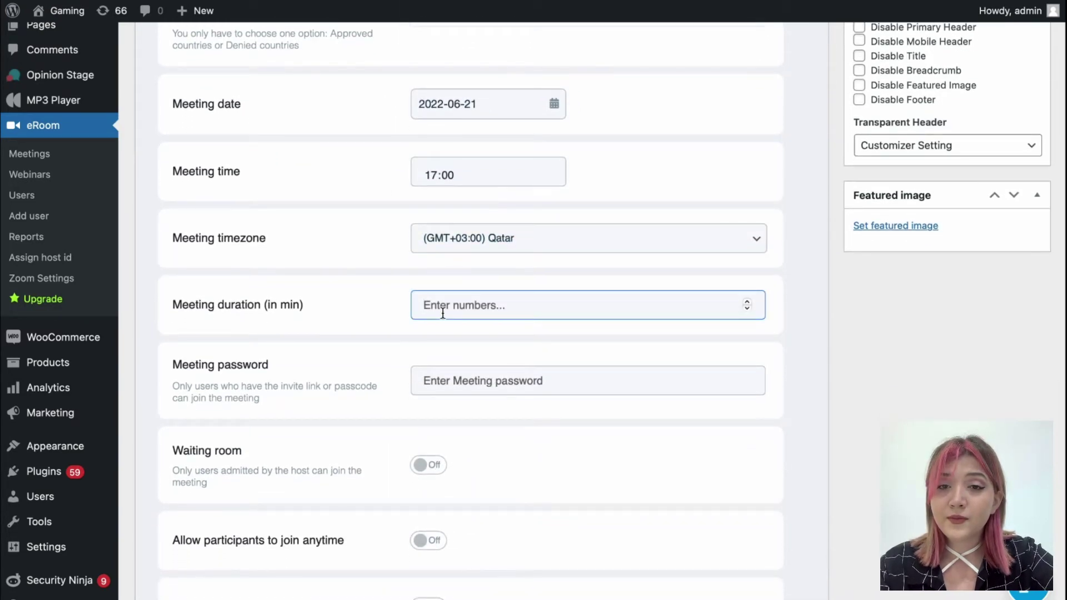
pyautogui.write('10')
pyautogui.click(262, 375)
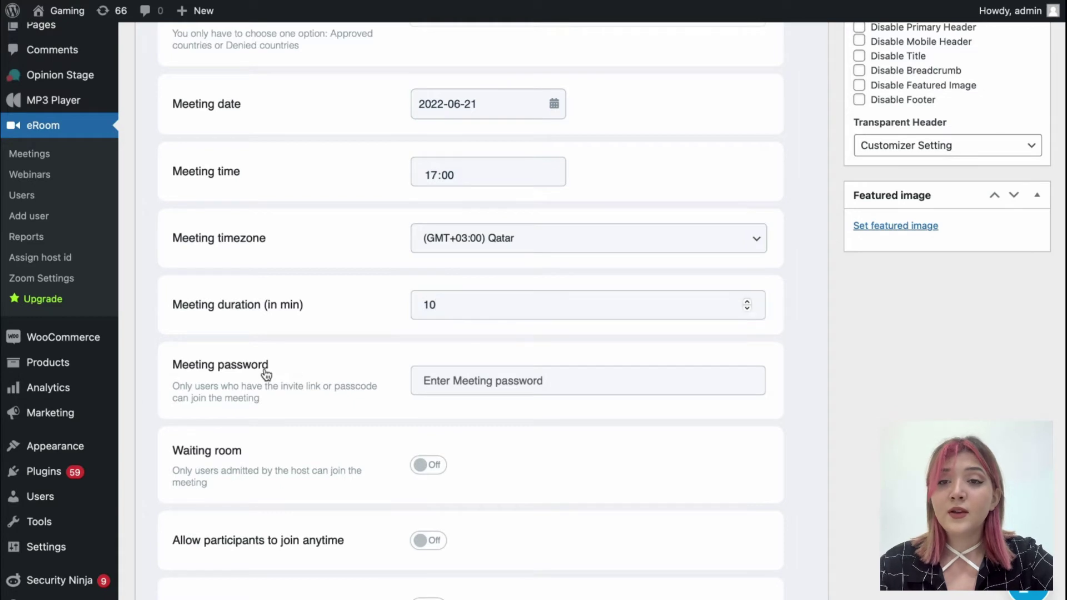
pyautogui.click(429, 380)
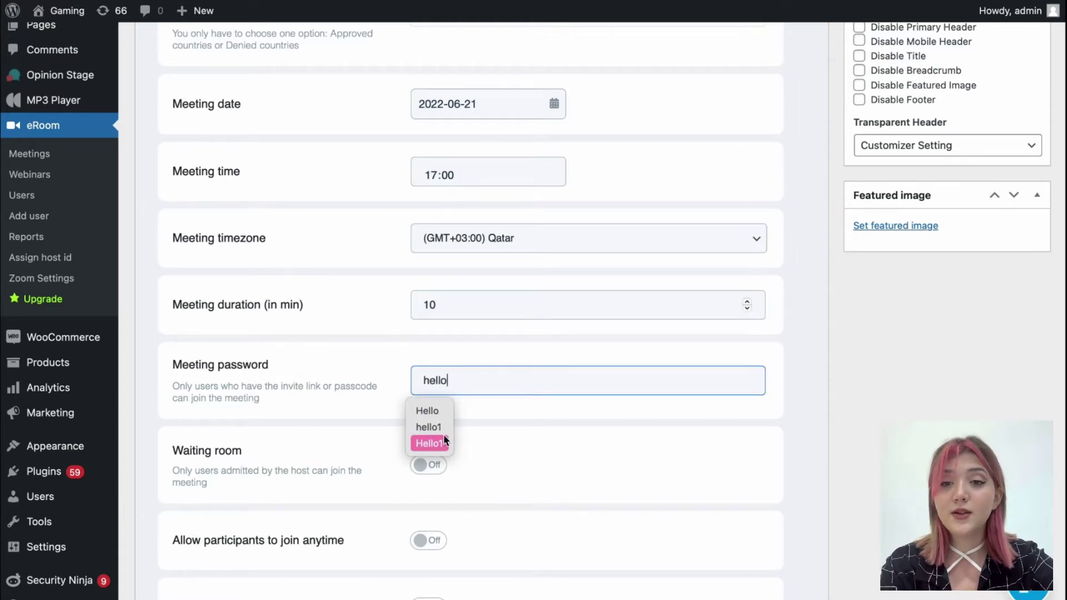
pyautogui.click(442, 423)
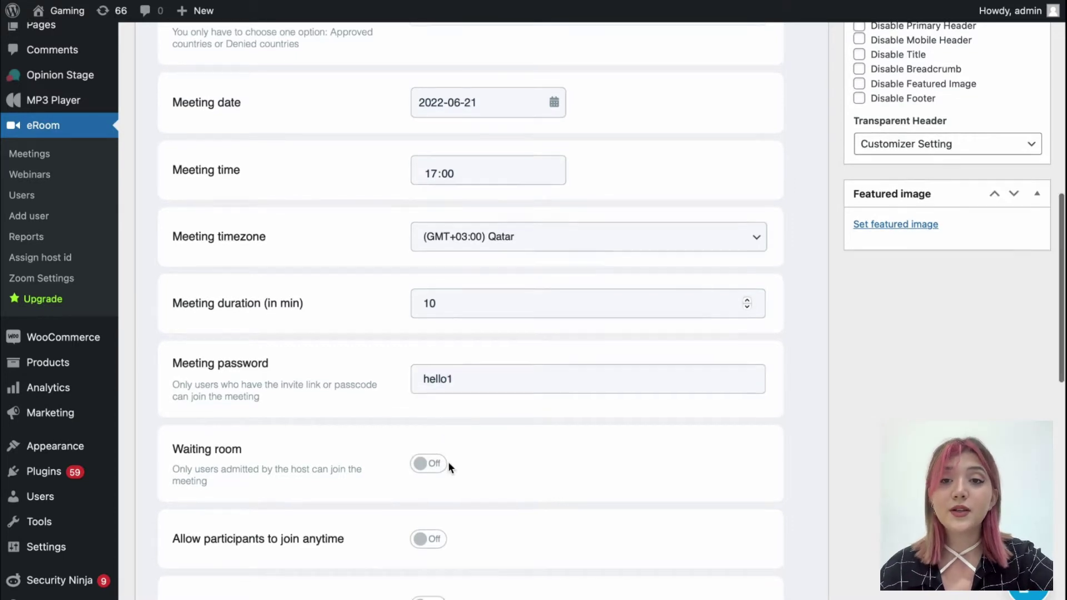
pyautogui.scroll(-3, 448, 464)
pyautogui.scroll(-3, 449, 467)
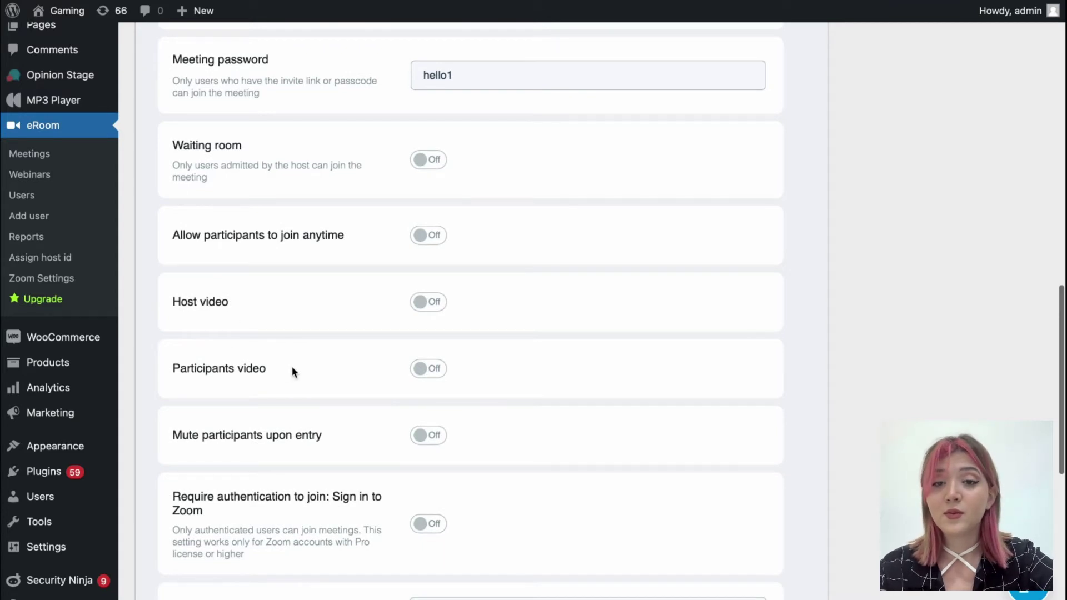
pyautogui.click(432, 172)
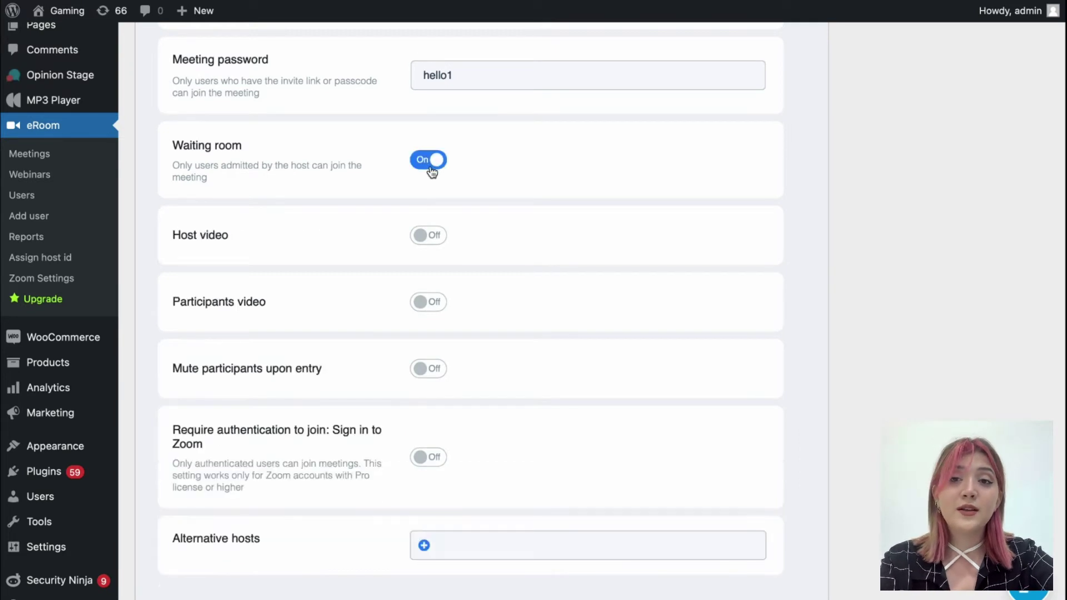
pyautogui.click(437, 166)
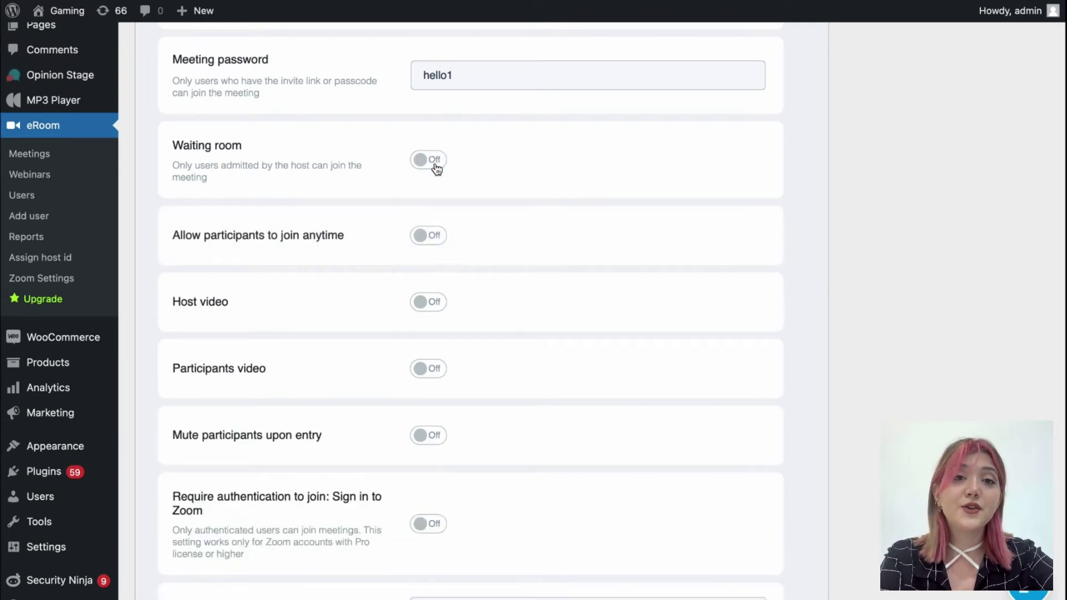
pyautogui.click(431, 239)
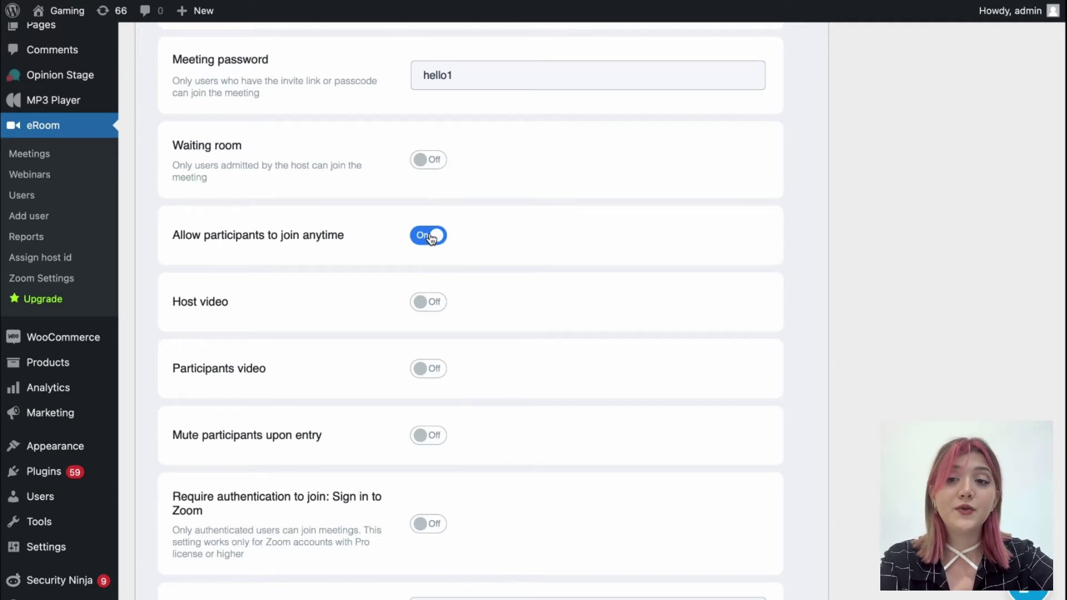
pyautogui.click(432, 238)
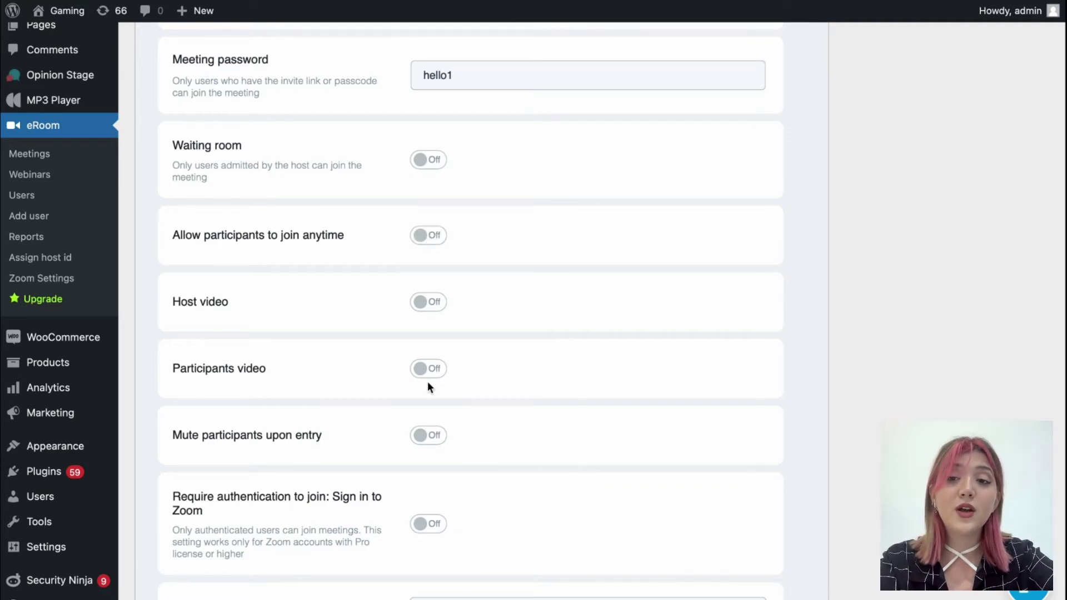
pyautogui.click(427, 435)
pyautogui.click(432, 161)
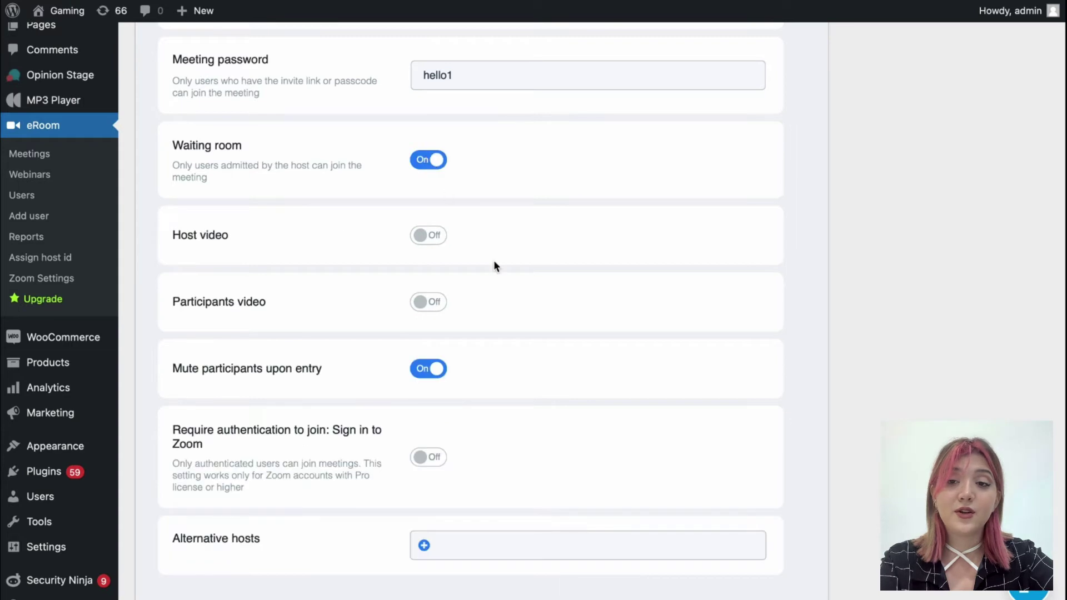
pyautogui.scroll(-5, 494, 260)
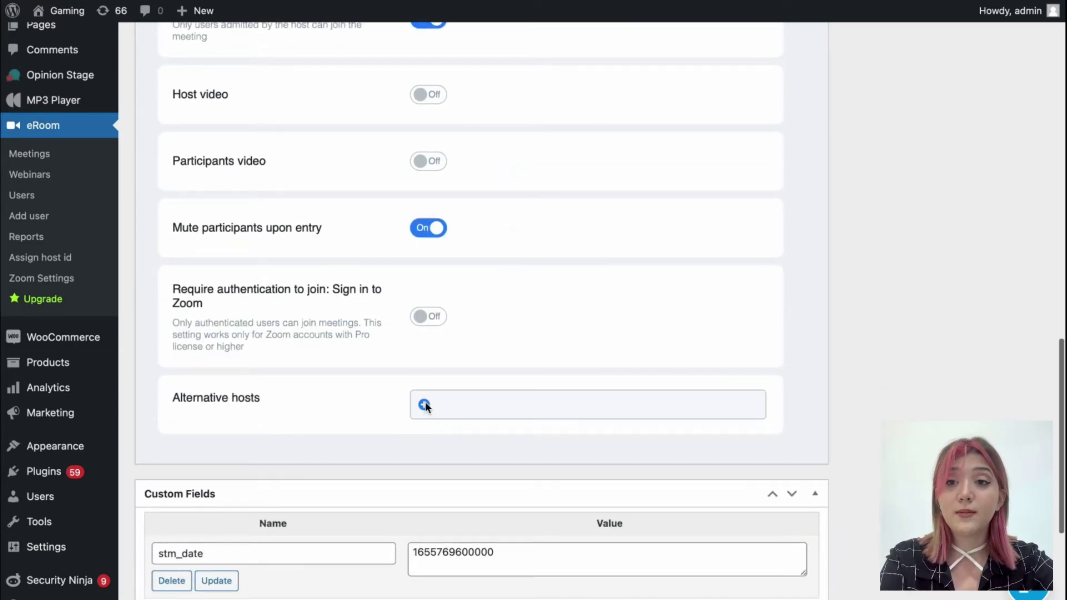
pyautogui.moveTo(174, 293); pyautogui.dragTo(248, 303)
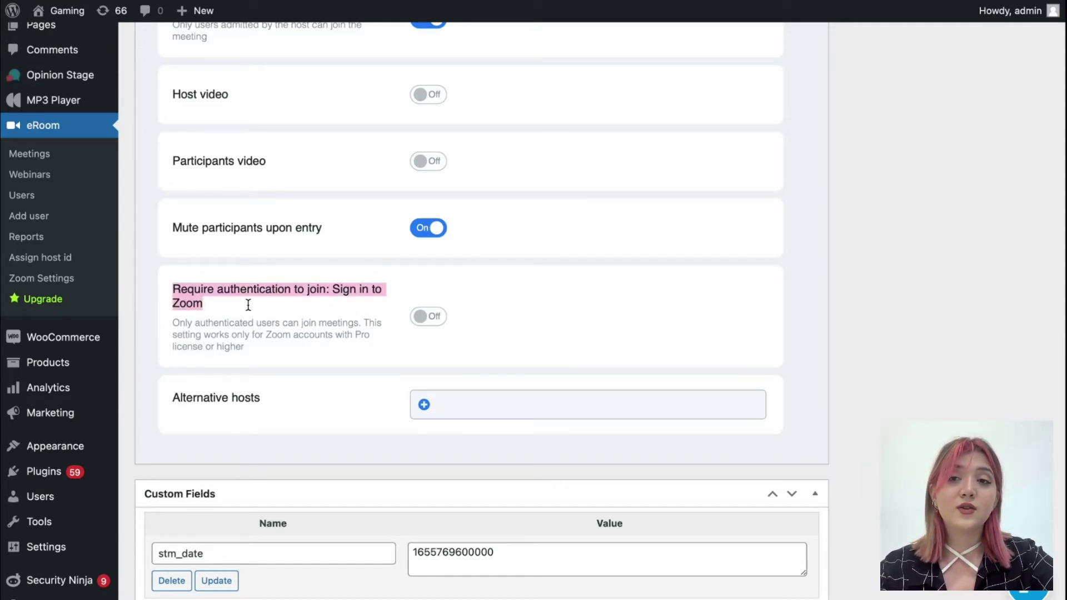
pyautogui.scroll(-3, 266, 398)
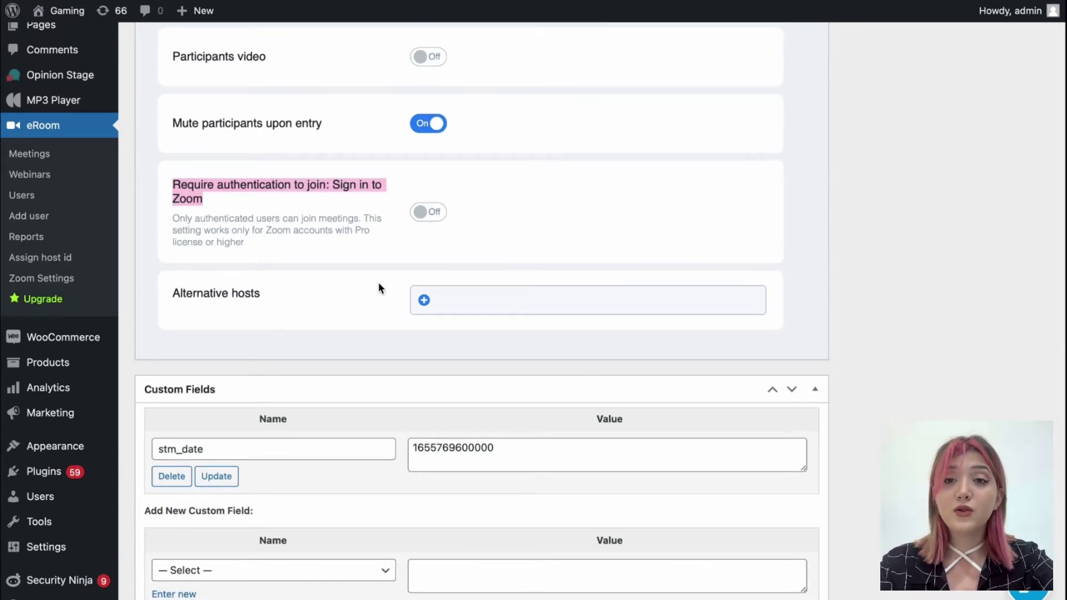
pyautogui.scroll(-1, 378, 282)
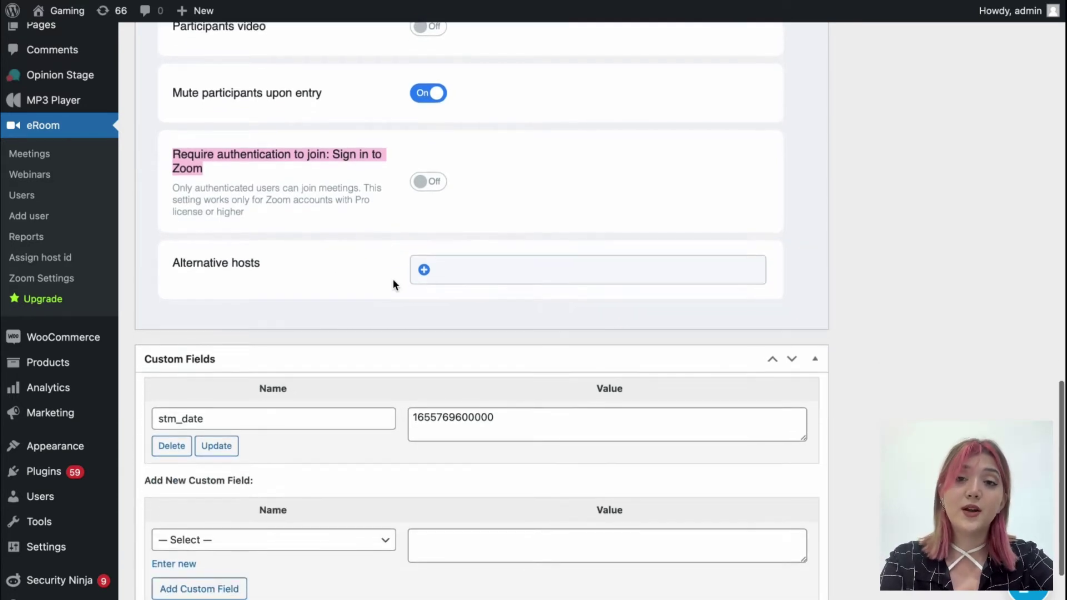
pyautogui.click(425, 269)
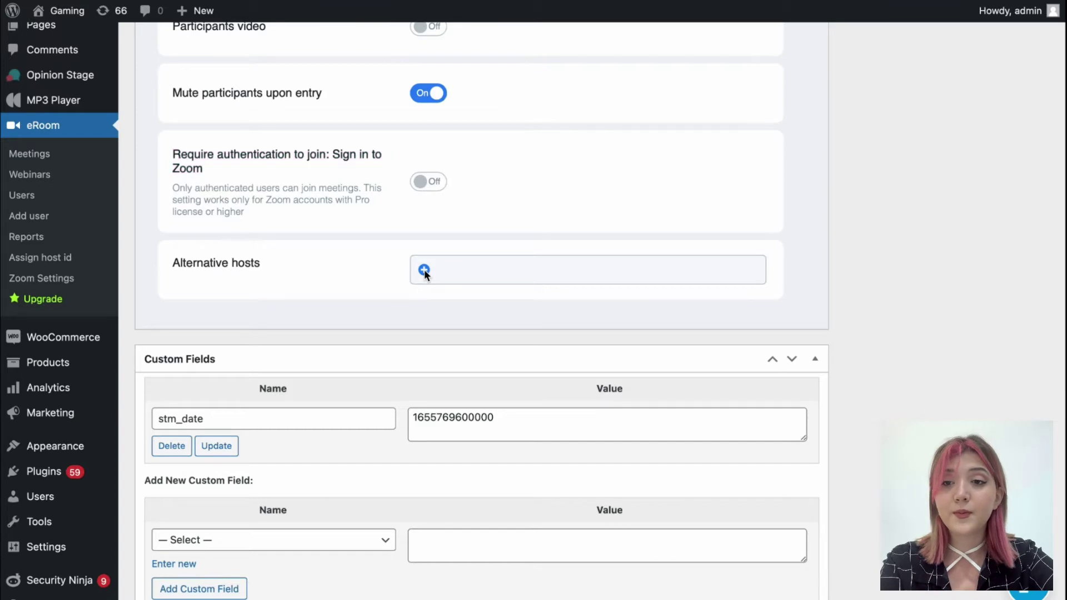
pyautogui.scroll(-1, 367, 285)
pyautogui.scroll(1, 367, 286)
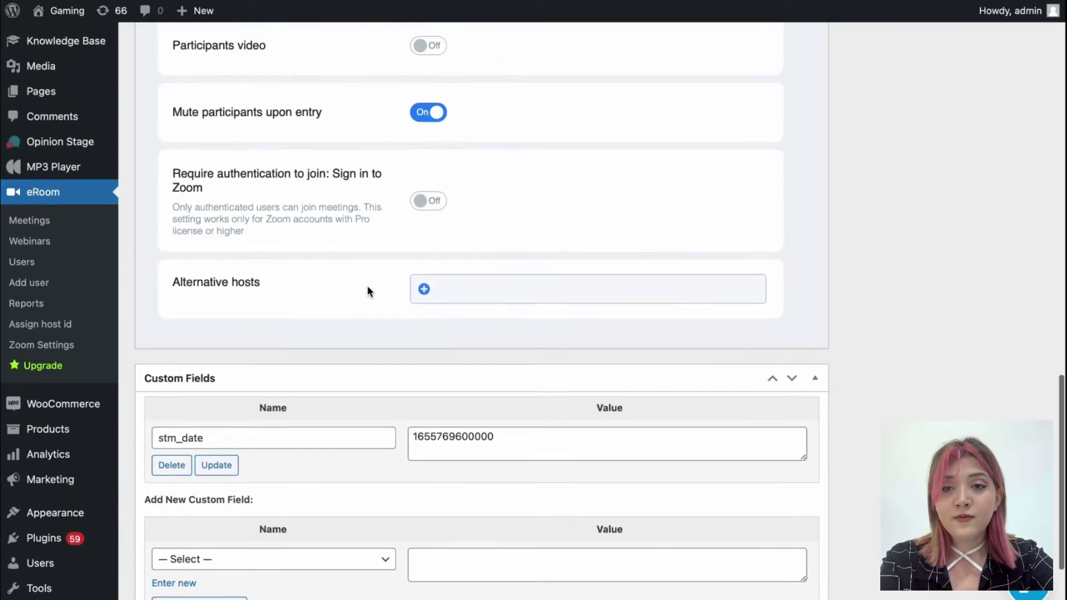
pyautogui.scroll(-3, 367, 286)
pyautogui.scroll(1, 366, 286)
pyautogui.scroll(15, 367, 285)
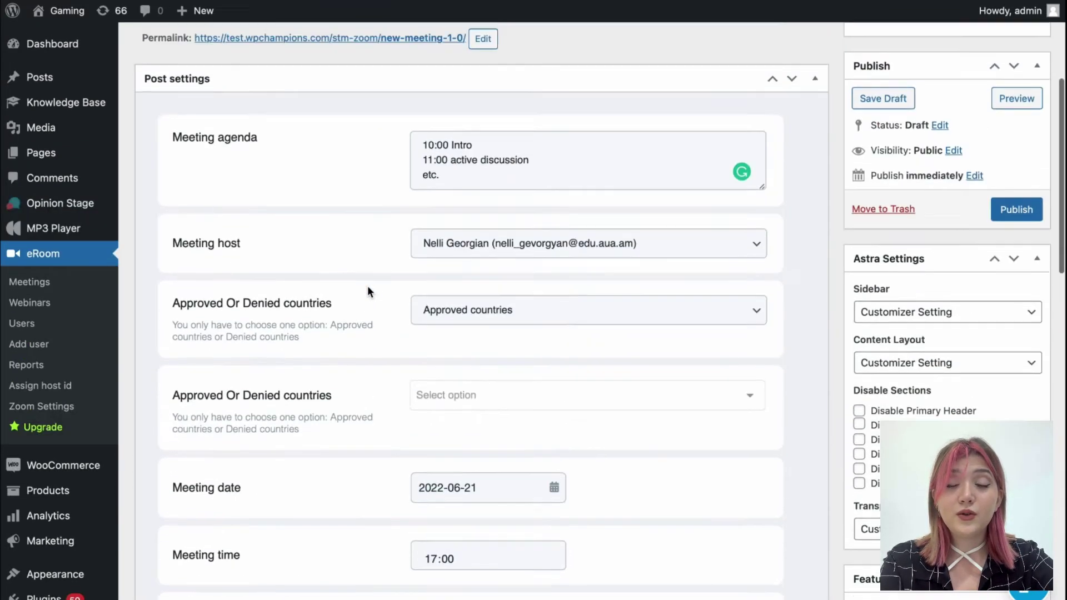
# Set the kitchen photo as featured image, publish New Meeting 1/0 and view its countdown page
pyautogui.scroll(-5, 849, 460)
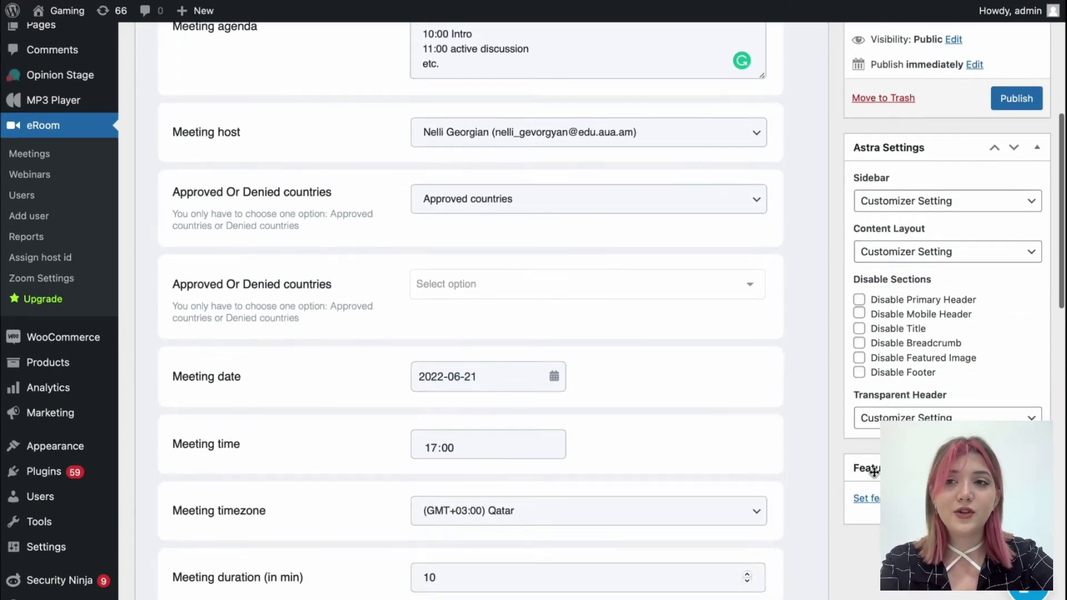
pyautogui.click(866, 498)
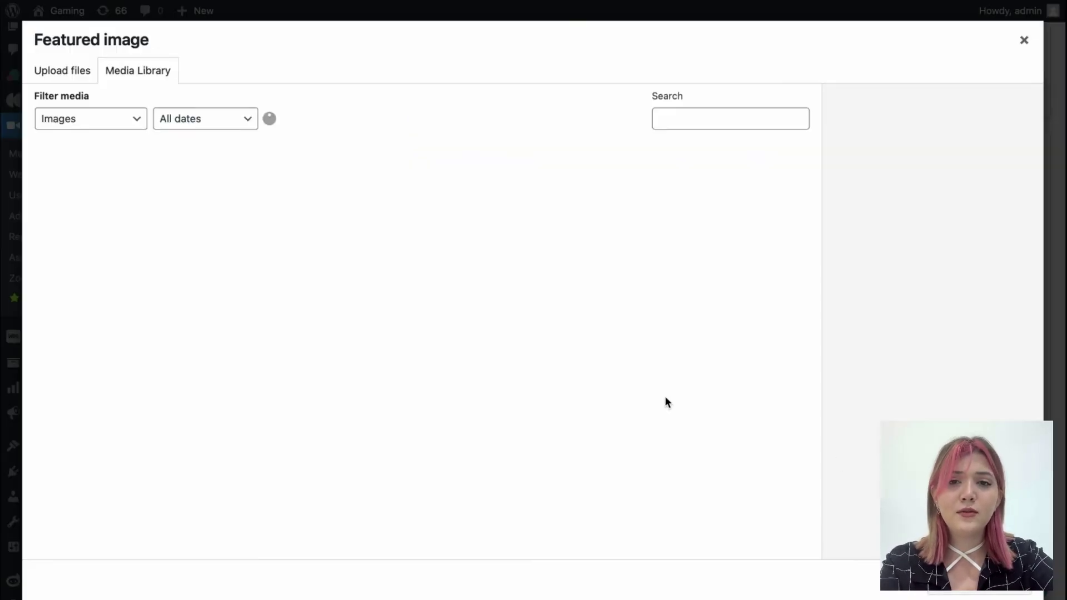
pyautogui.scroll(-1, 475, 378)
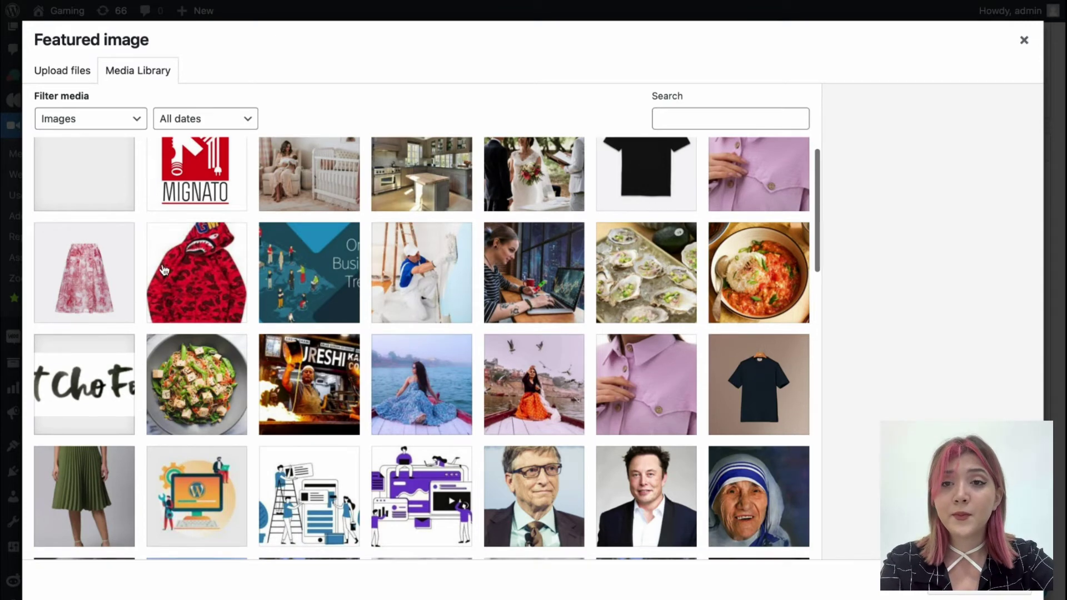
pyautogui.scroll(1, 203, 233)
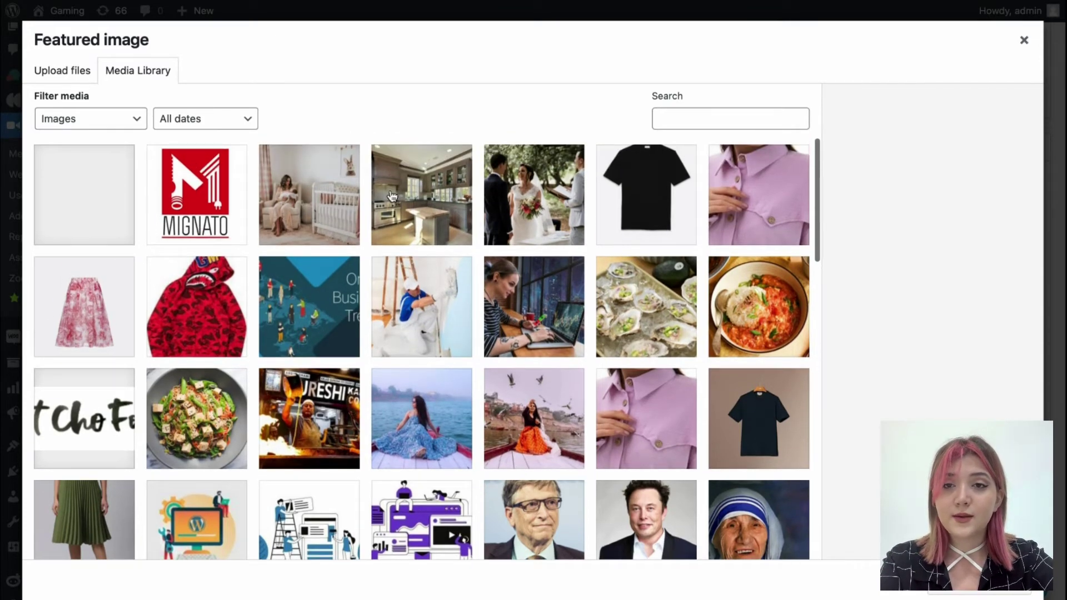
pyautogui.click(420, 192)
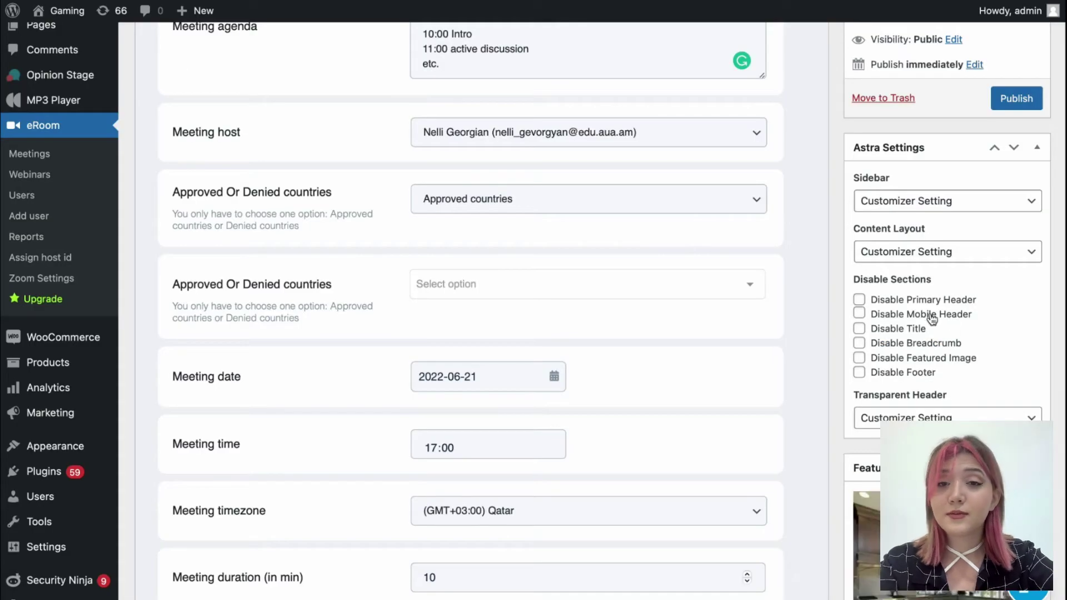
pyautogui.scroll(3, 911, 311)
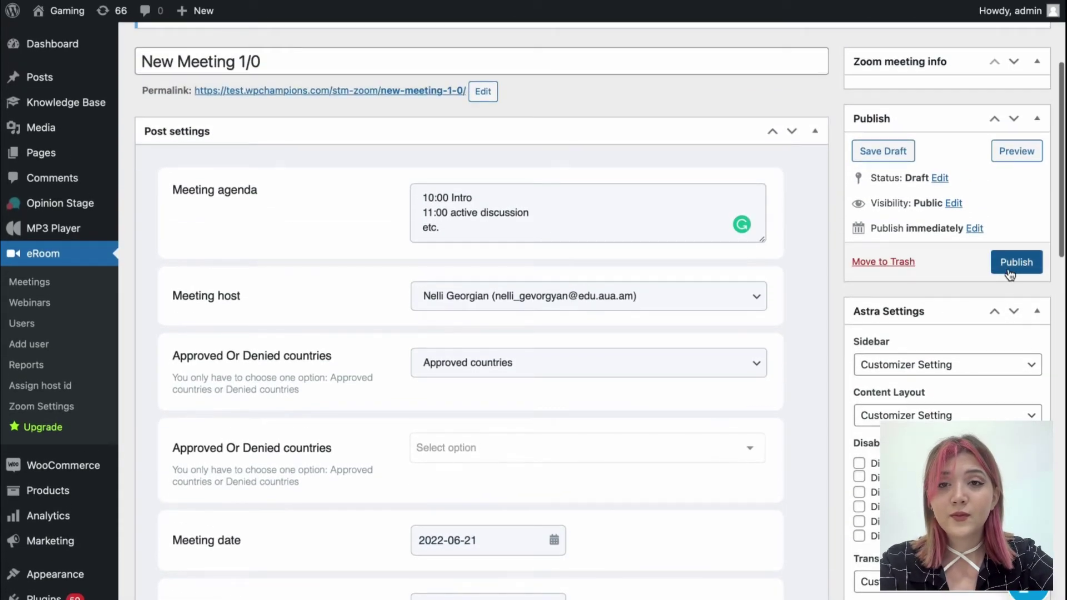
pyautogui.click(1008, 269)
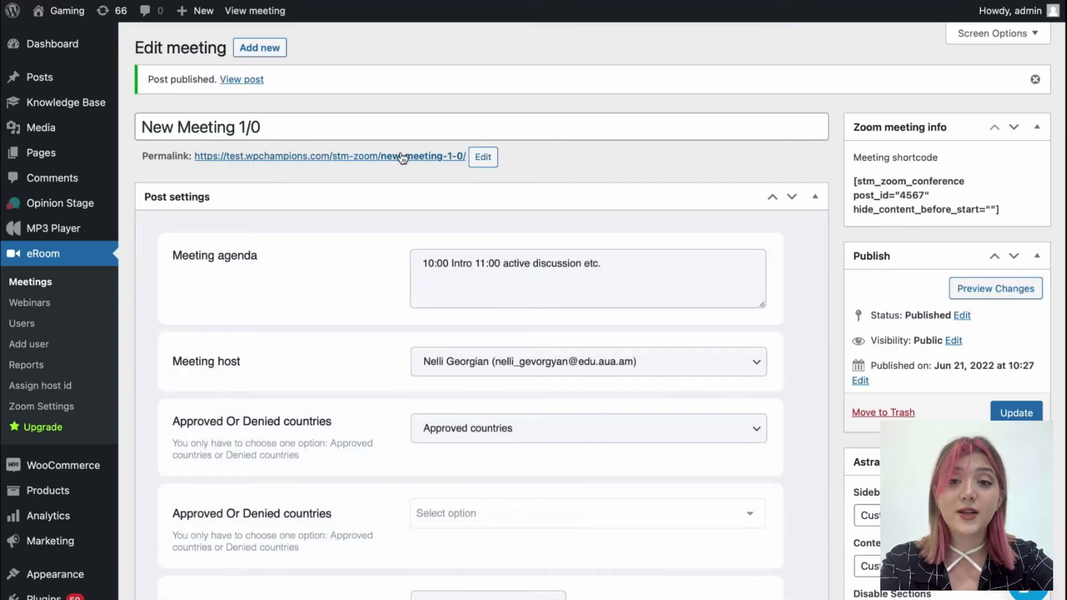
pyautogui.click(403, 156)
pyautogui.scroll(-2, 695, 325)
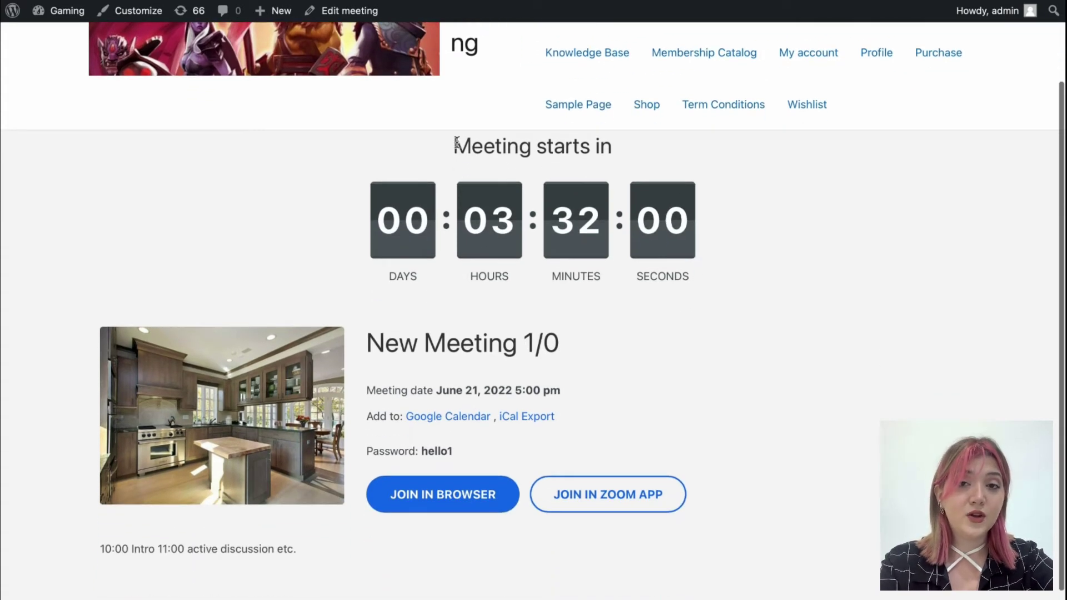
pyautogui.moveTo(455, 143); pyautogui.dragTo(715, 240)
pyautogui.click(715, 241)
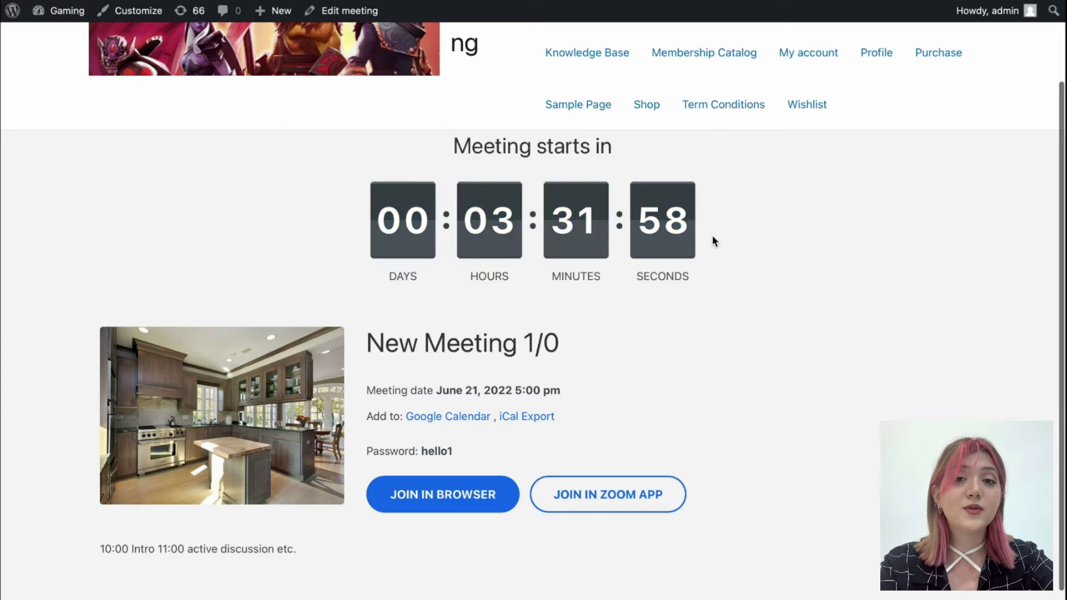
pyautogui.scroll(-1, 703, 285)
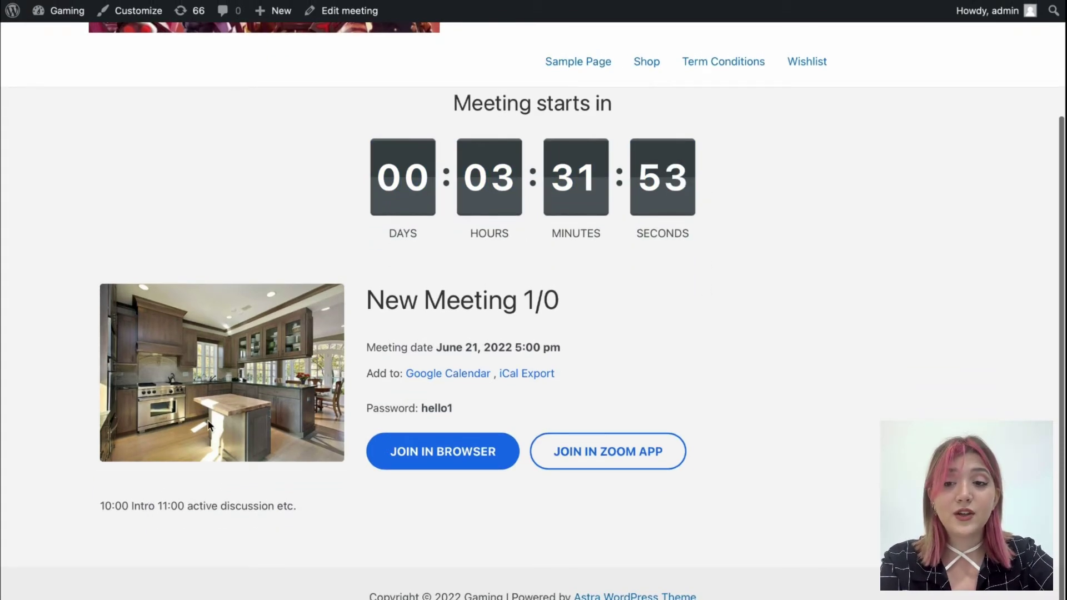
pyautogui.moveTo(96, 502); pyautogui.dragTo(306, 505)
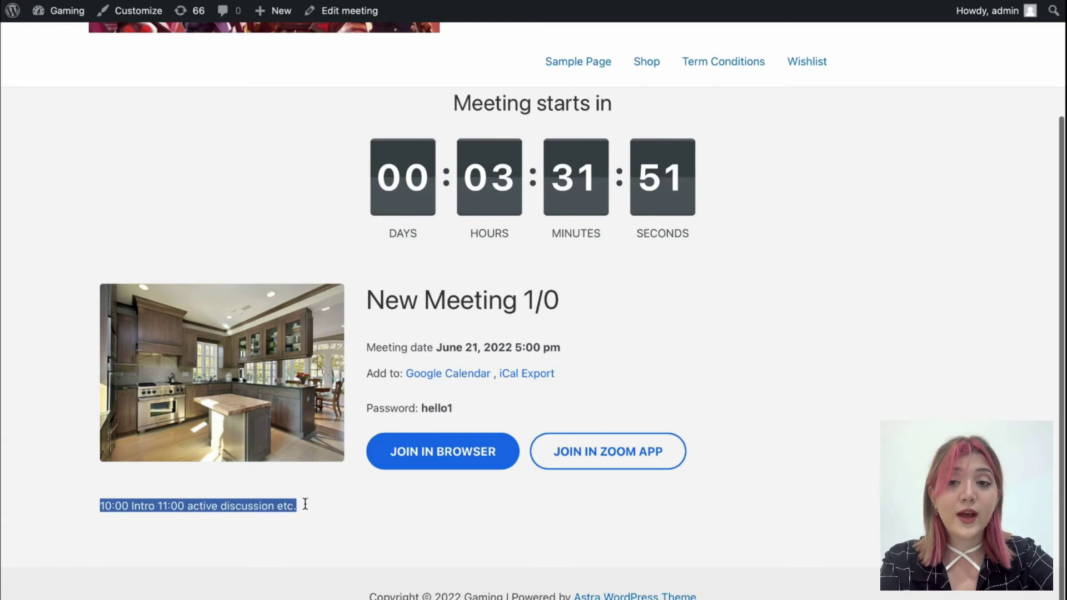
pyautogui.click(366, 501)
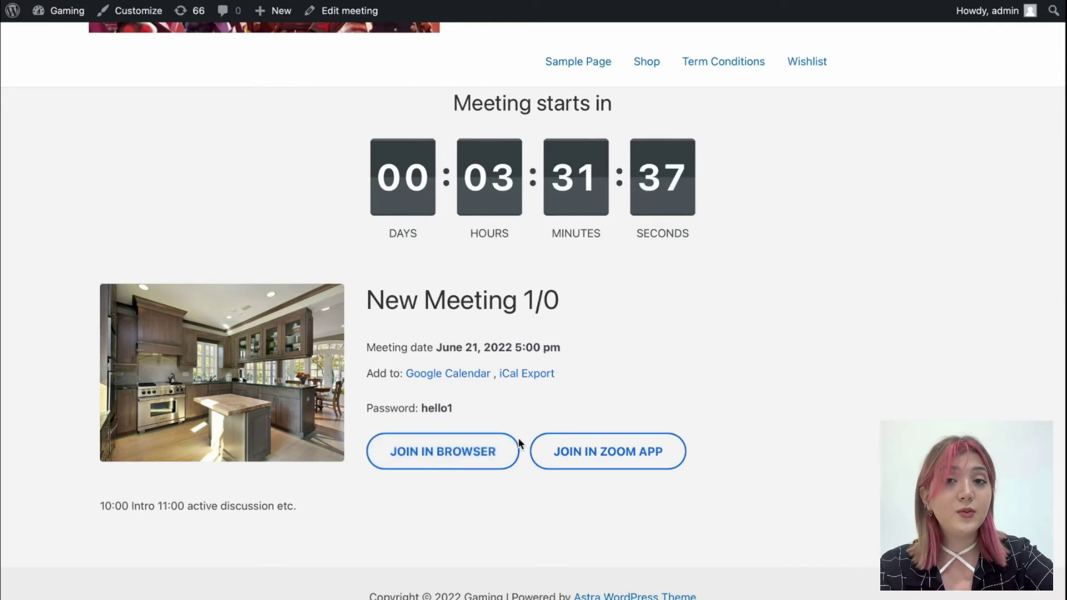
pyautogui.click(496, 453)
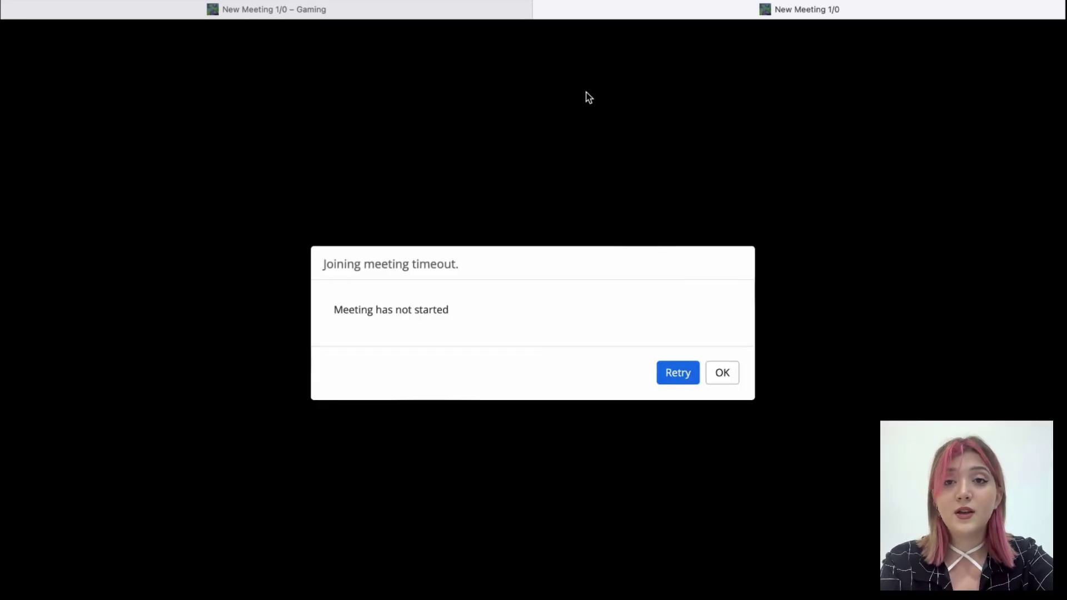
pyautogui.click(541, 10)
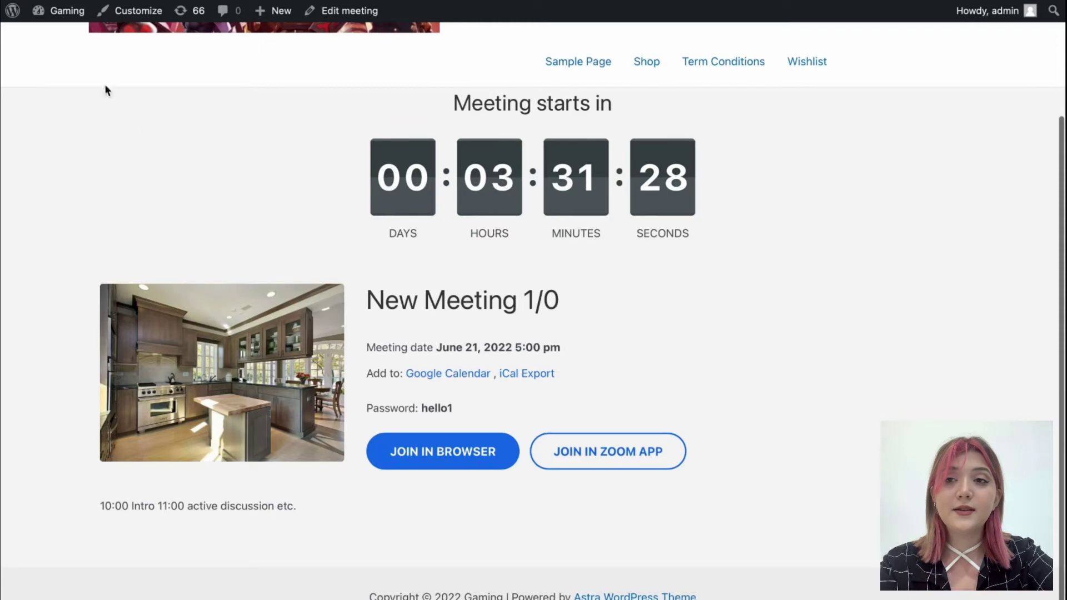
pyautogui.scroll(3, 179, 150)
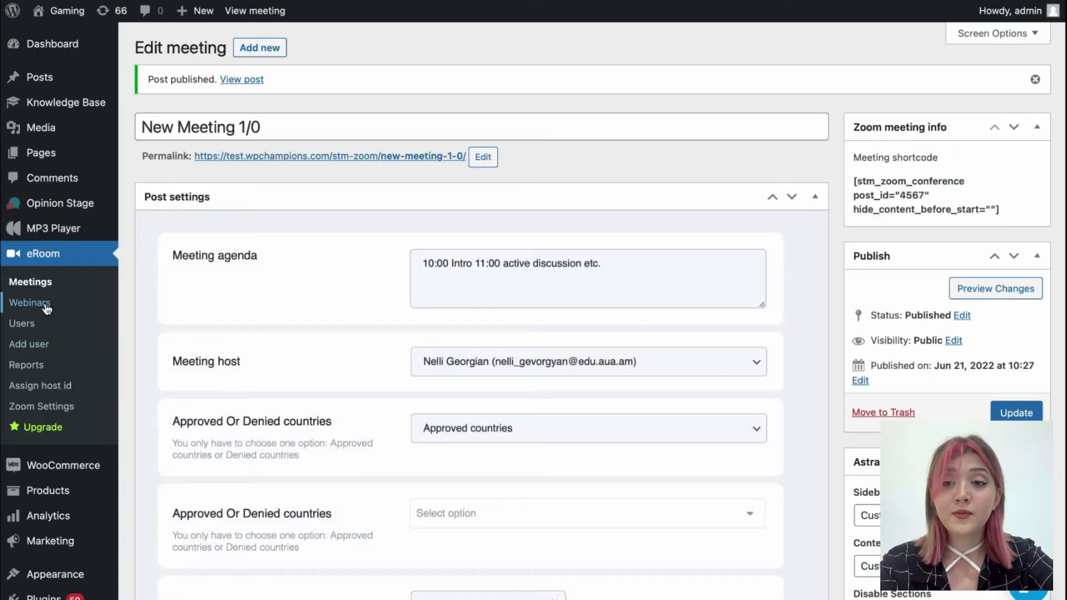
# Run Sync with Zoom Webinars from the eRoom Webinars list and confirm the prompt
pyautogui.click(45, 305)
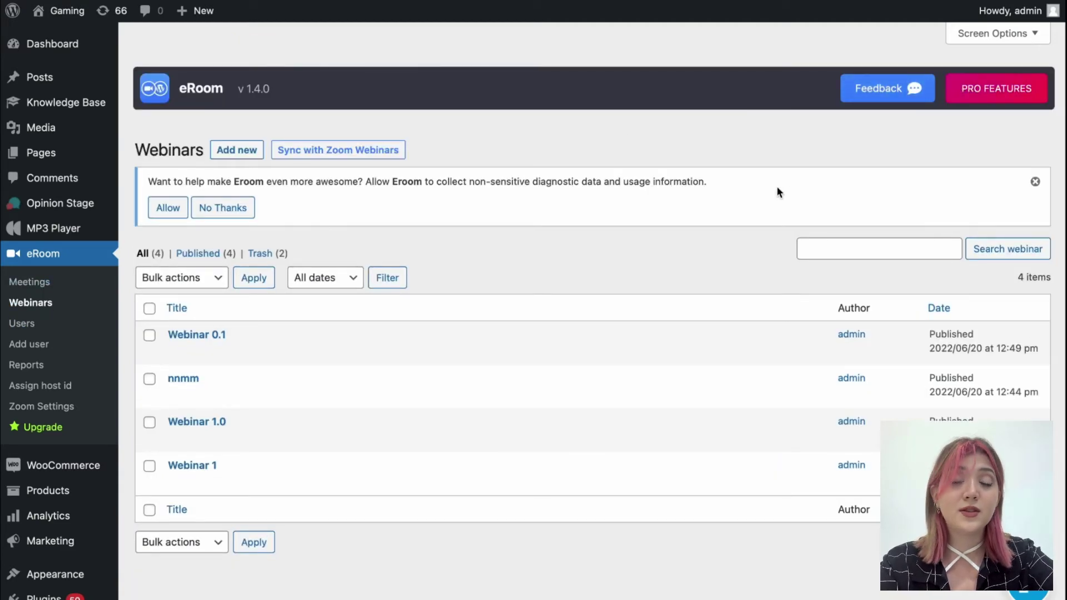
pyautogui.click(346, 151)
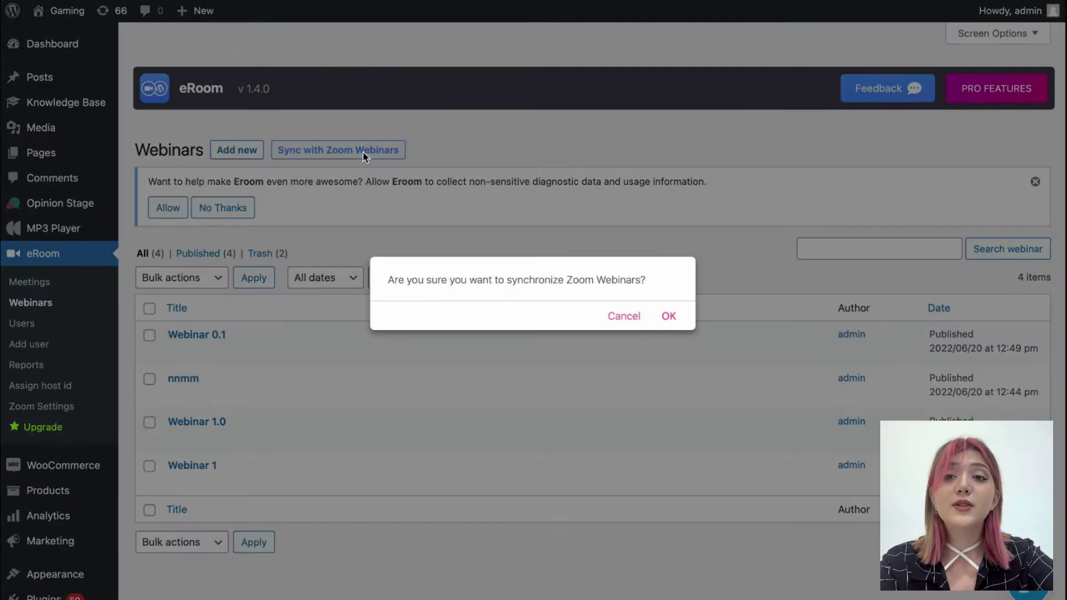
pyautogui.click(661, 316)
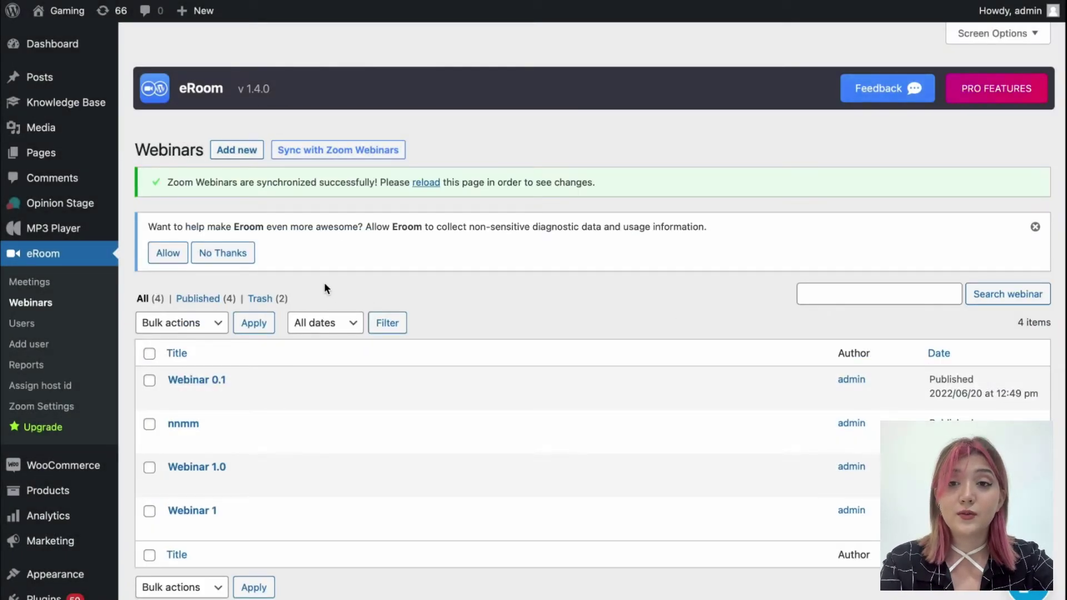
pyautogui.click(237, 150)
# Title the webinar 'Webinar 1.0.1', add agenda '11:00 Intro 12:00 Discussion 14:00 Closing', and pick the host
pyautogui.write('Webinar 1.0.1')
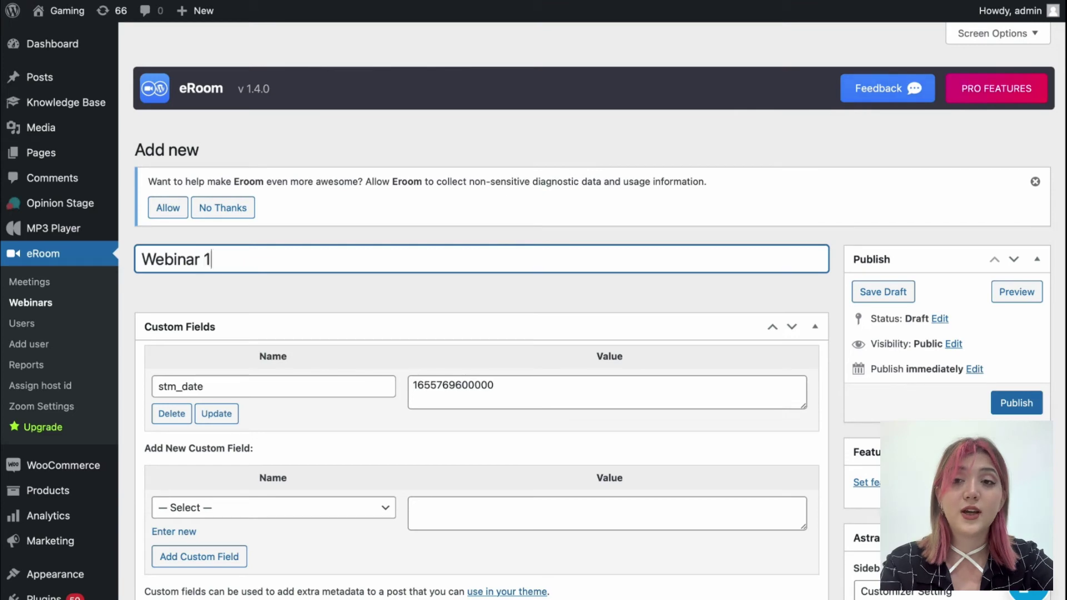
pyautogui.scroll(-3, 228, 239)
pyautogui.scroll(-6, 308, 355)
pyautogui.click(448, 278)
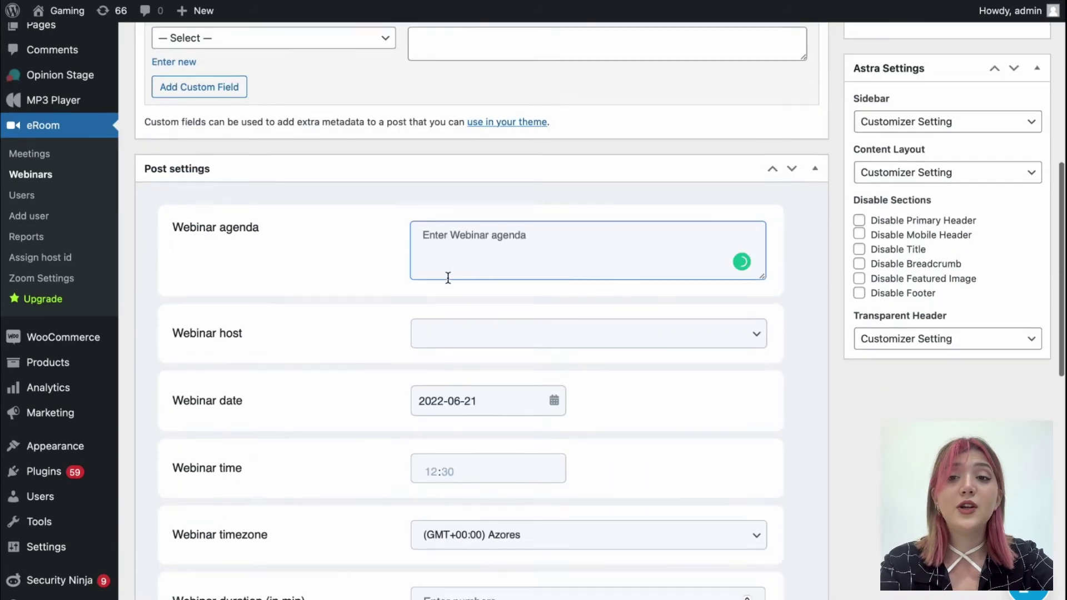
pyautogui.write('11:00 Intr')
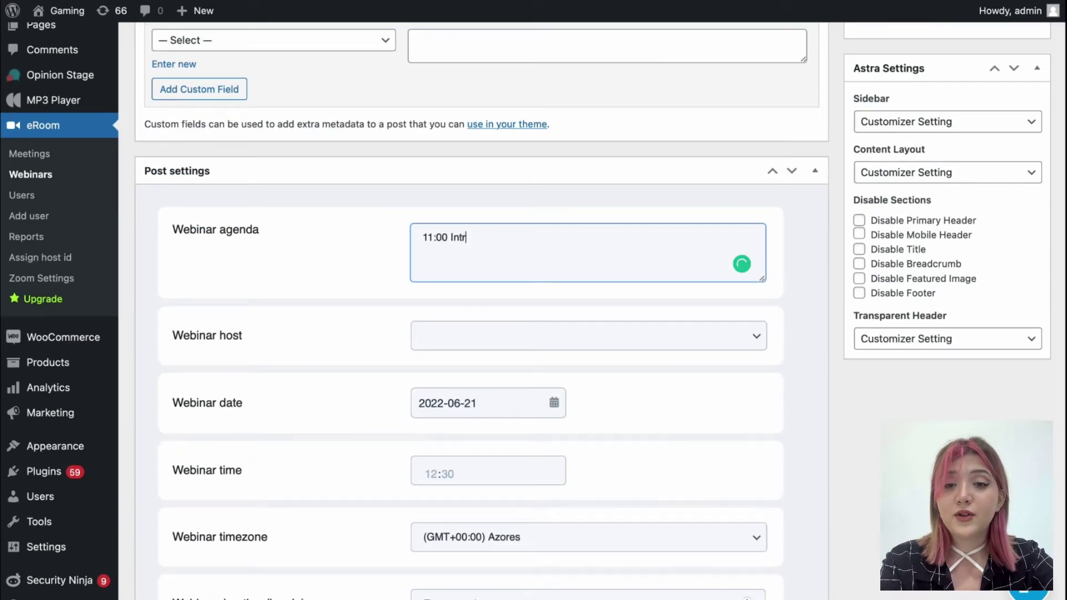
pyautogui.write('o 12:00 Discussion 14')
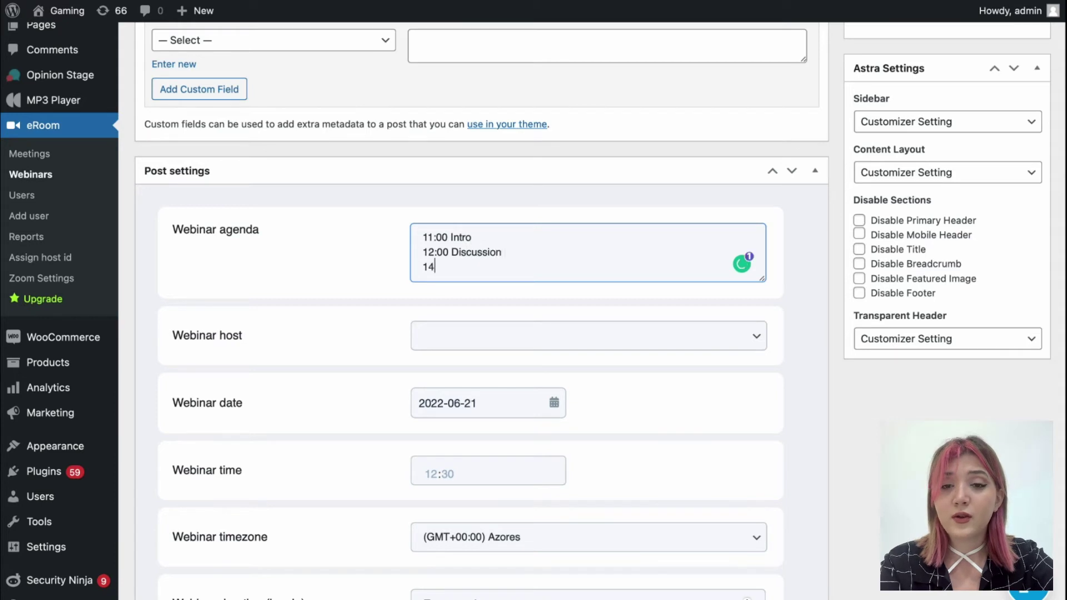
pyautogui.write(':00 Closing')
pyautogui.scroll(-2, 439, 278)
pyautogui.click(439, 234)
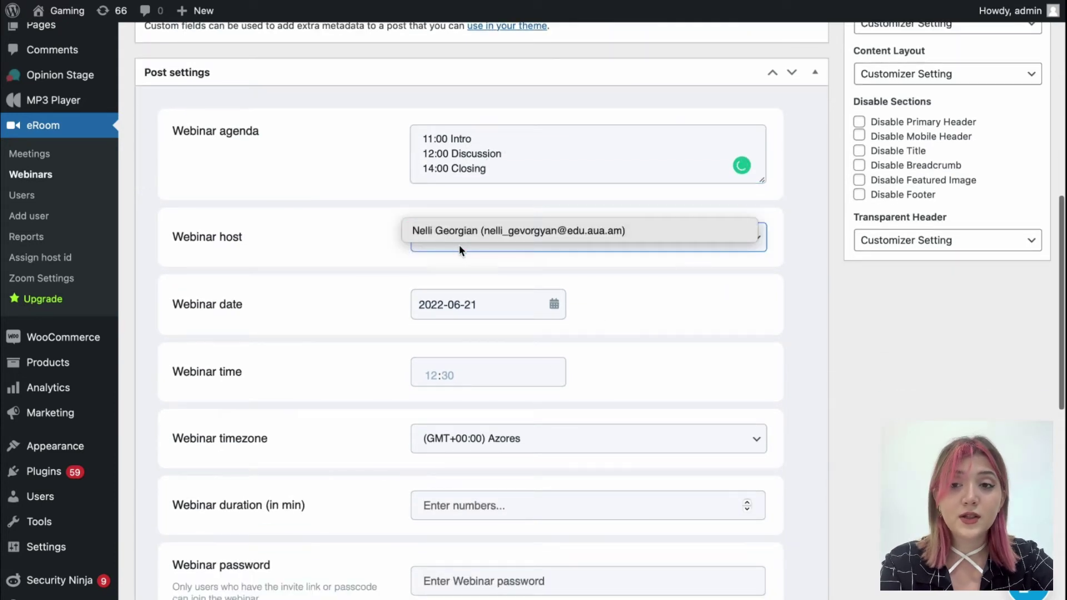
pyautogui.click(459, 231)
# Schedule the webinar for 18:00 in (GMT+03:00) Qatar time with a 30-minute duration
pyautogui.scroll(-3, 555, 287)
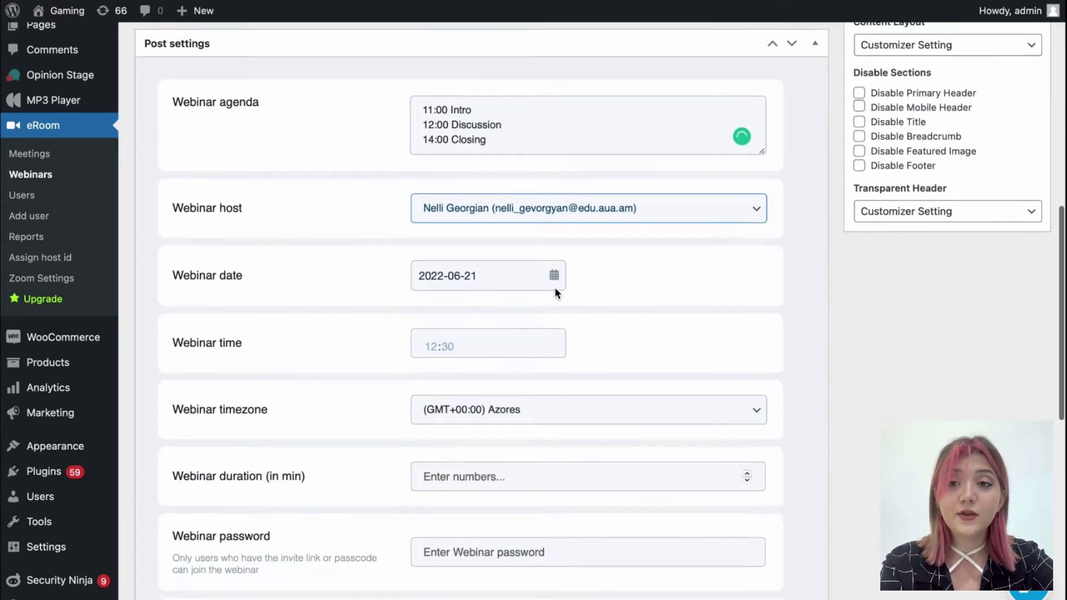
pyautogui.click(451, 247)
pyautogui.write('1800')
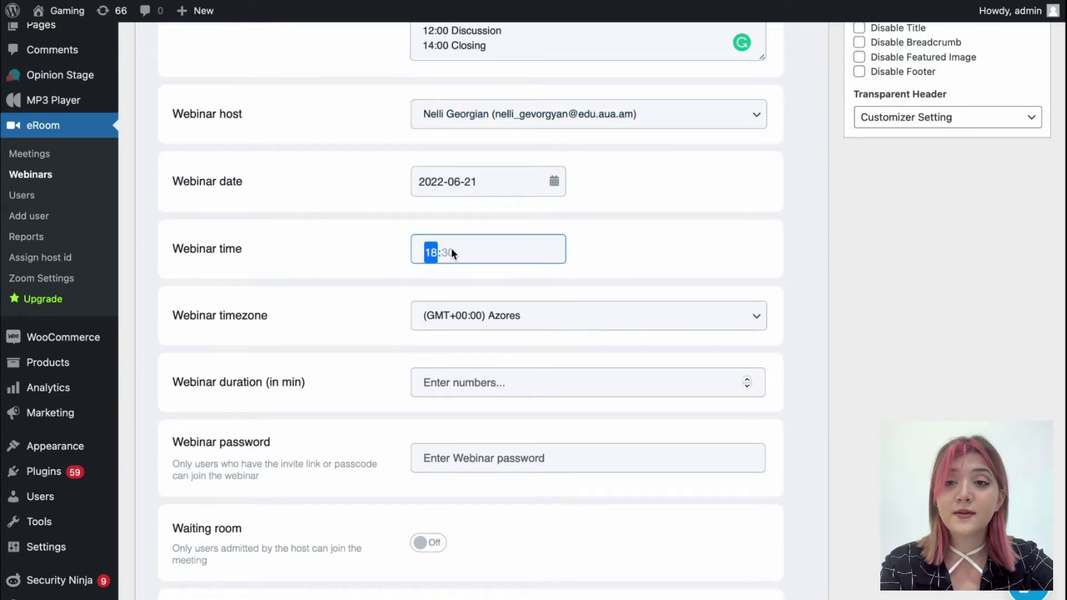
pyautogui.click(478, 316)
pyautogui.scroll(-15, 543, 415)
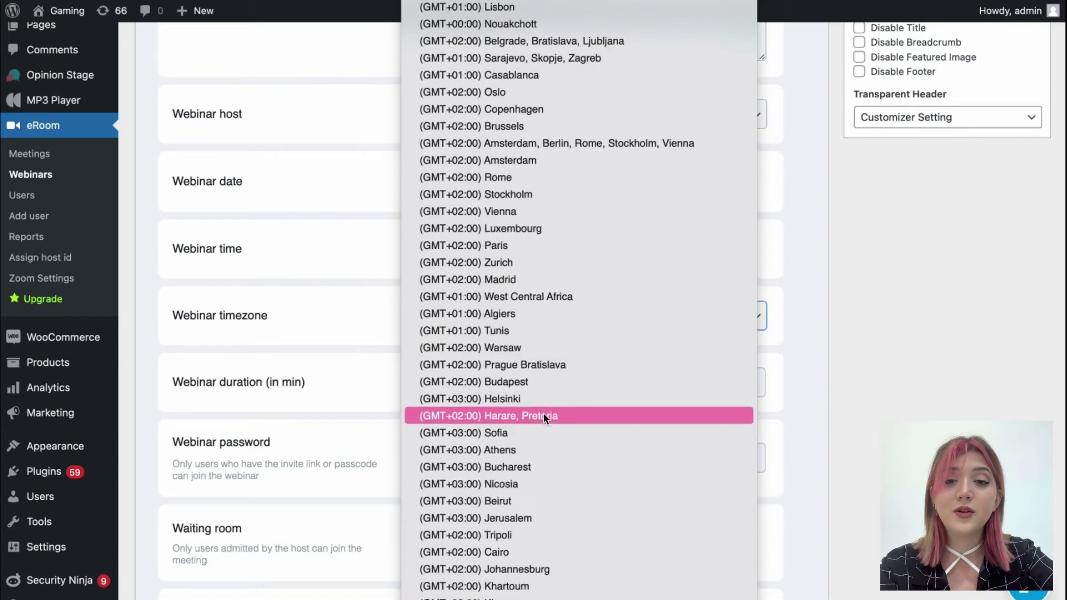
pyautogui.scroll(-1, 542, 433)
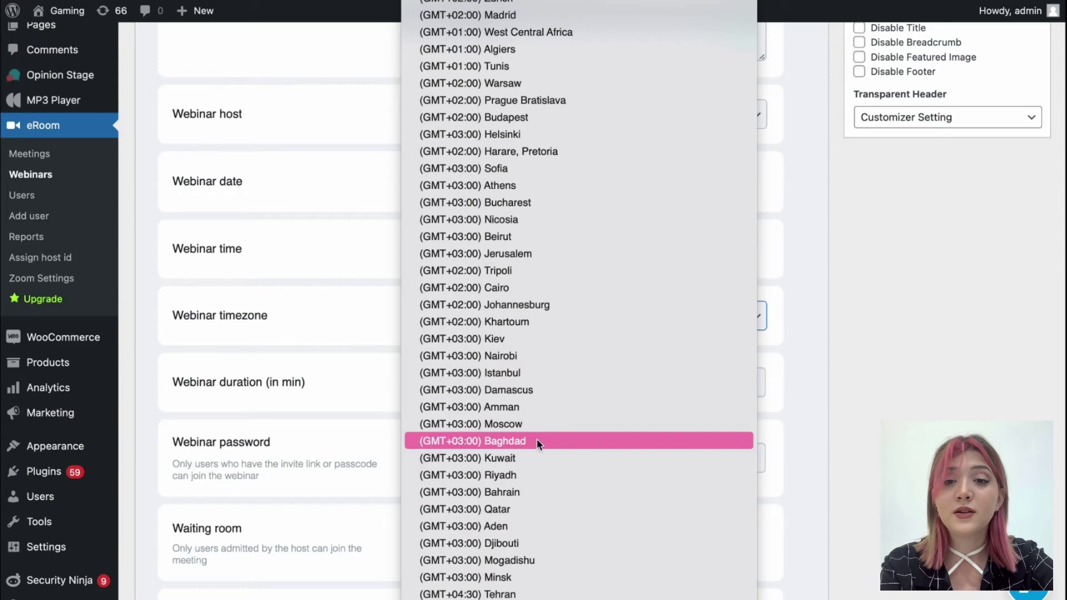
pyautogui.click(531, 509)
pyautogui.scroll(-3, 529, 509)
pyautogui.click(474, 284)
pyautogui.write('30')
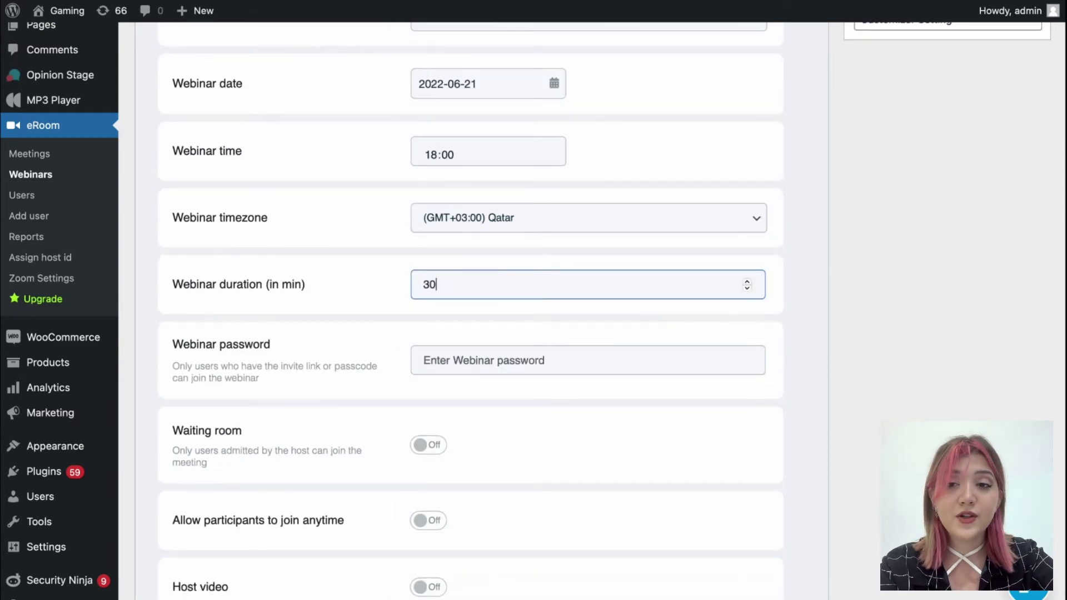
pyautogui.click(358, 343)
# Enter a webinar password and enable only Participants video, leaving waiting room and host video off
pyautogui.click(438, 349)
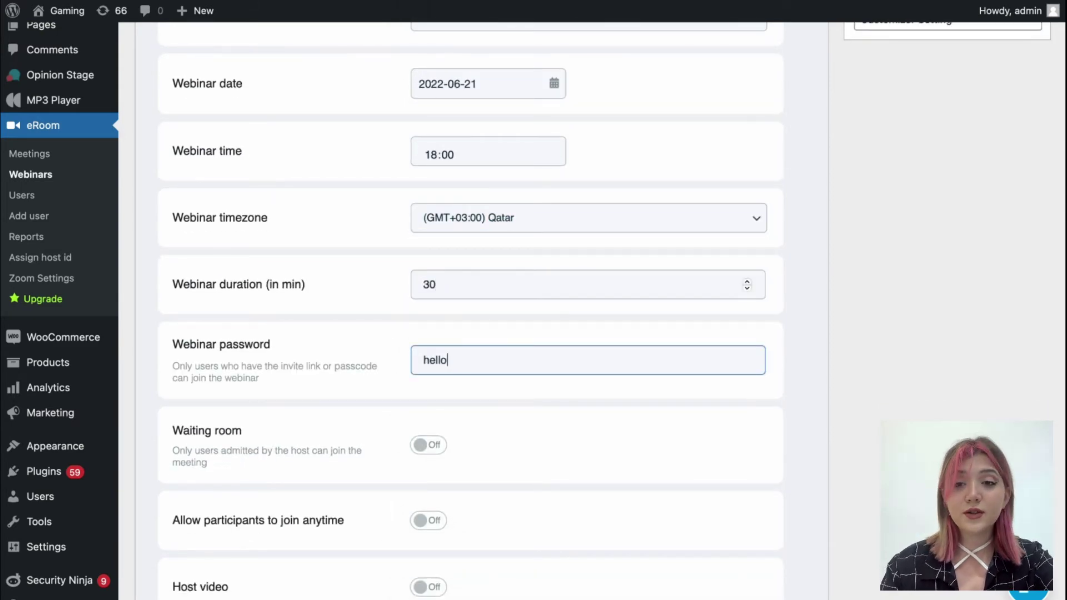
pyautogui.click(435, 449)
pyautogui.scroll(-3, 434, 451)
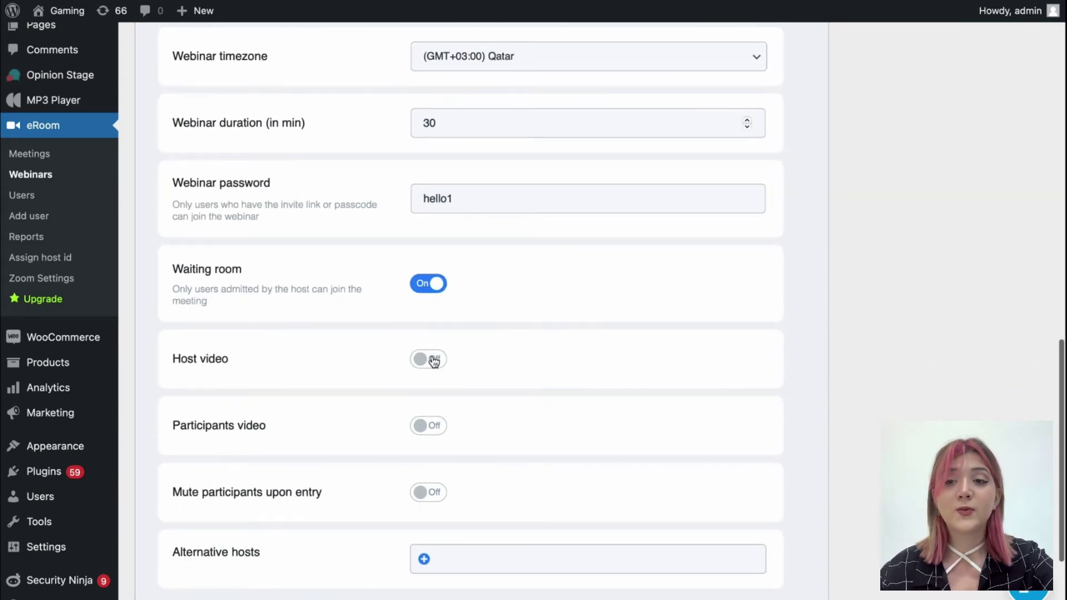
pyautogui.click(434, 361)
pyautogui.click(436, 286)
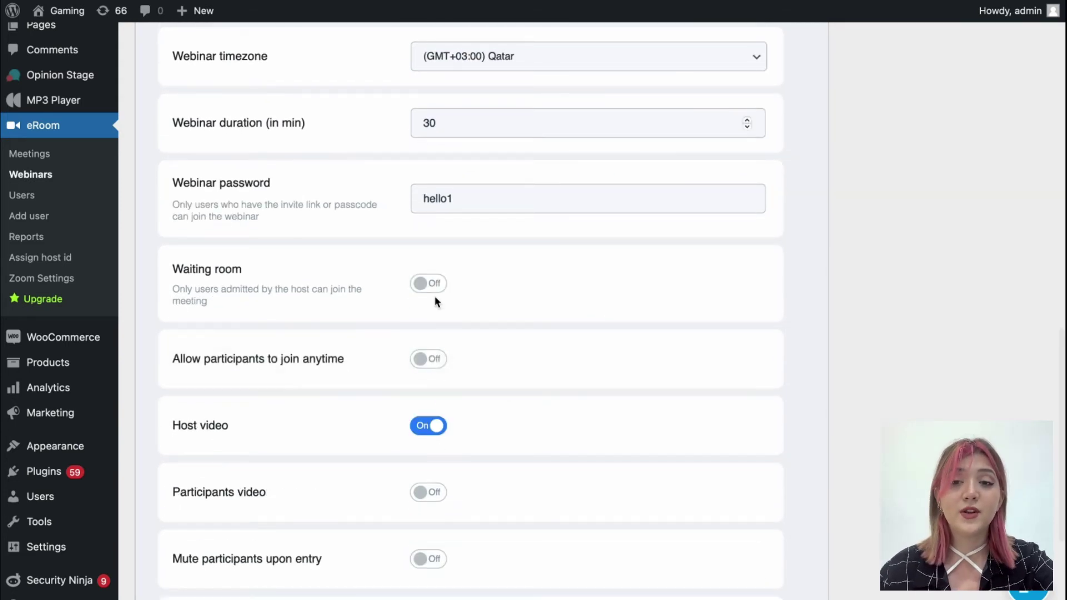
pyautogui.click(435, 428)
pyautogui.scroll(-2, 458, 509)
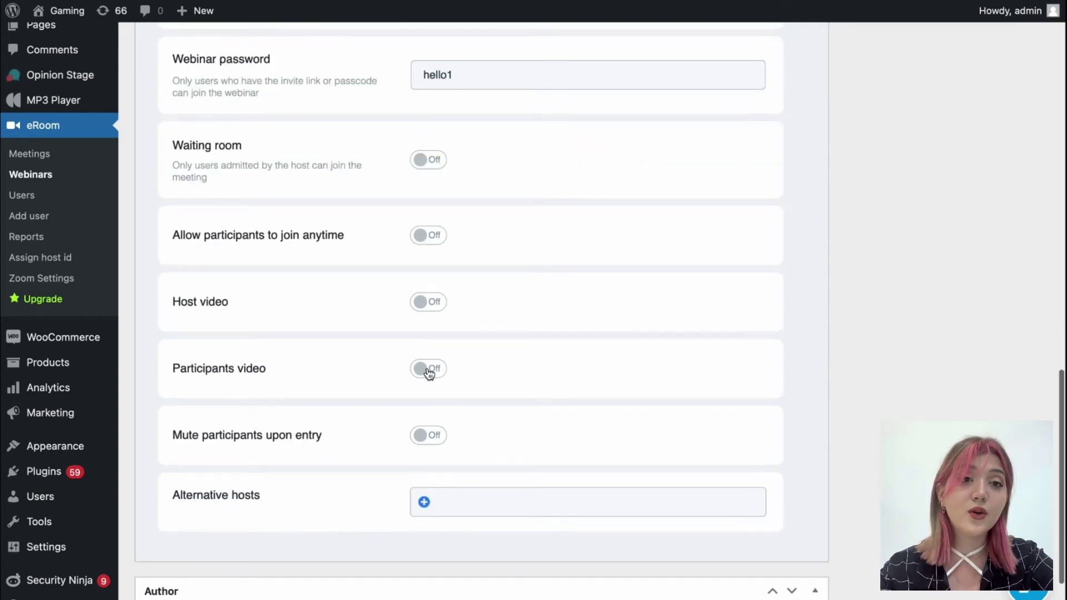
pyautogui.click(430, 371)
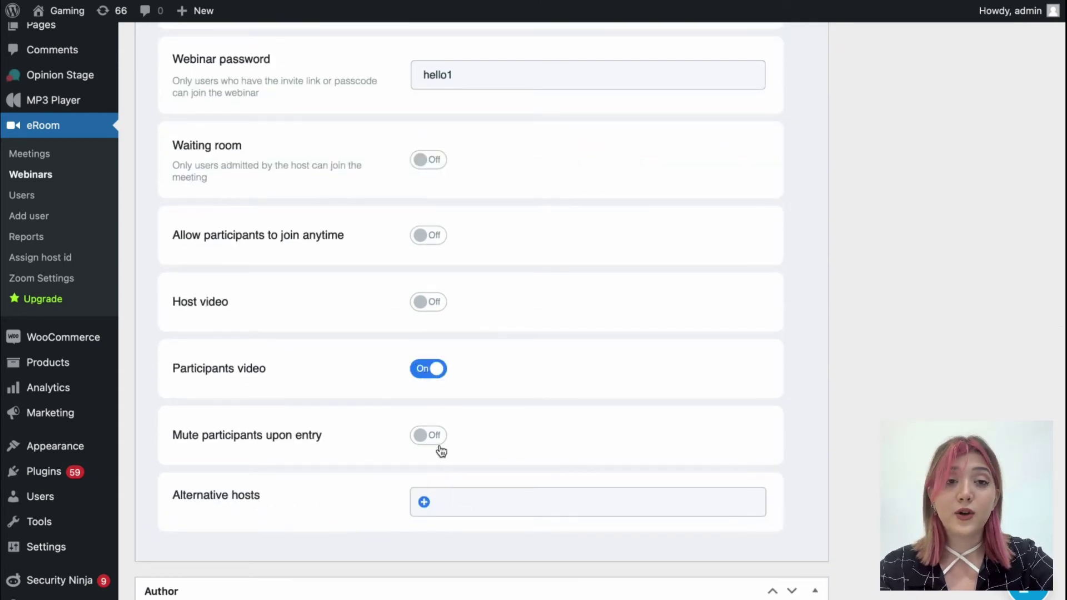
pyautogui.scroll(-2, 442, 451)
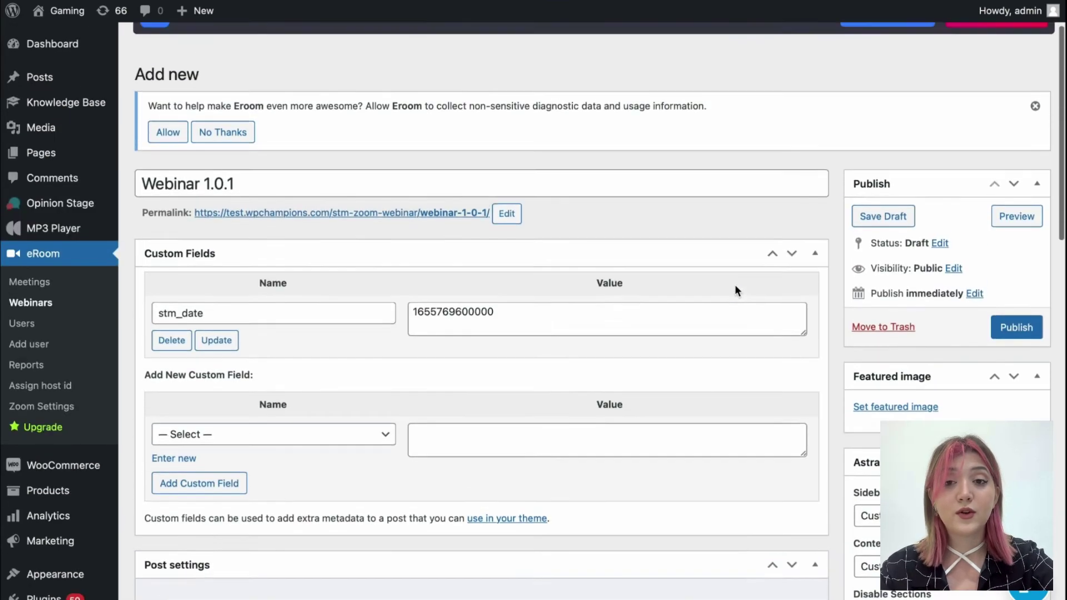
# Set the baby nursery photo from the Media Library as Webinar 1.0.1's featured image
pyautogui.scroll(-5, 735, 290)
pyautogui.scroll(-1, 734, 290)
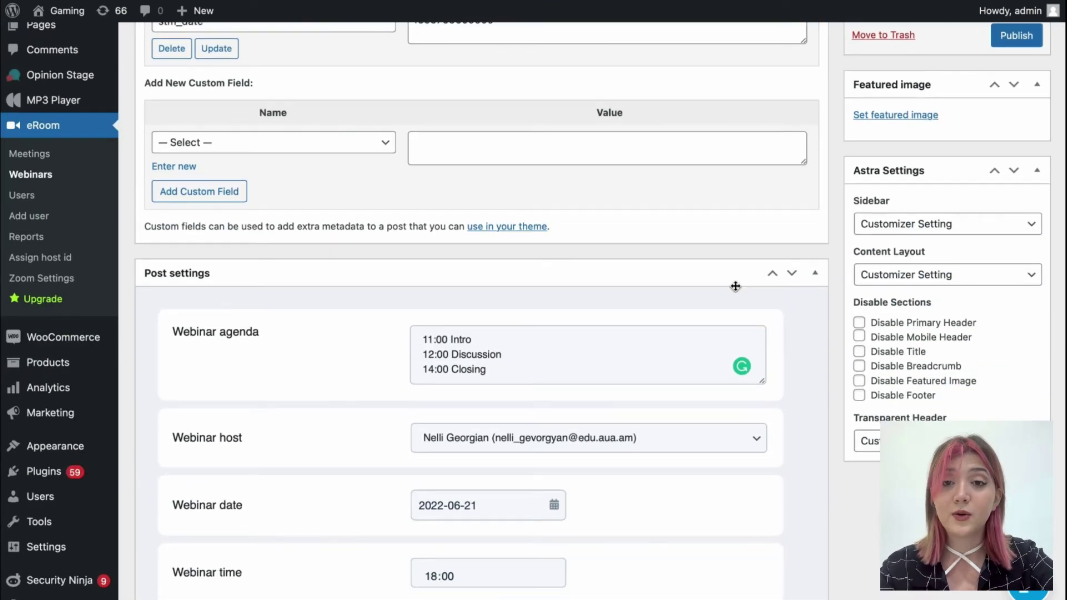
pyautogui.click(908, 116)
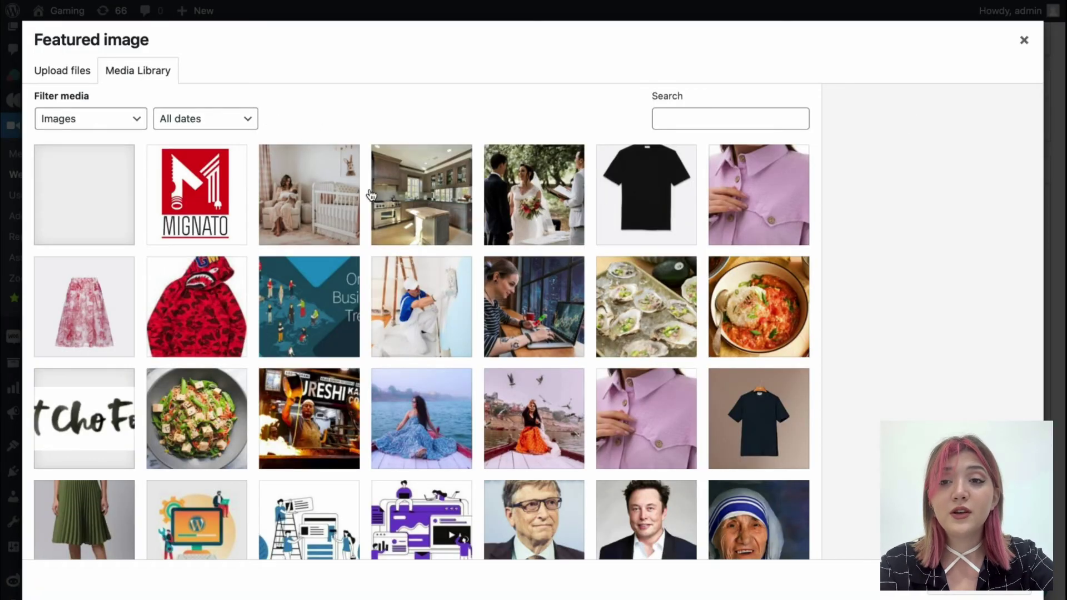
pyautogui.click(343, 196)
pyautogui.click(980, 591)
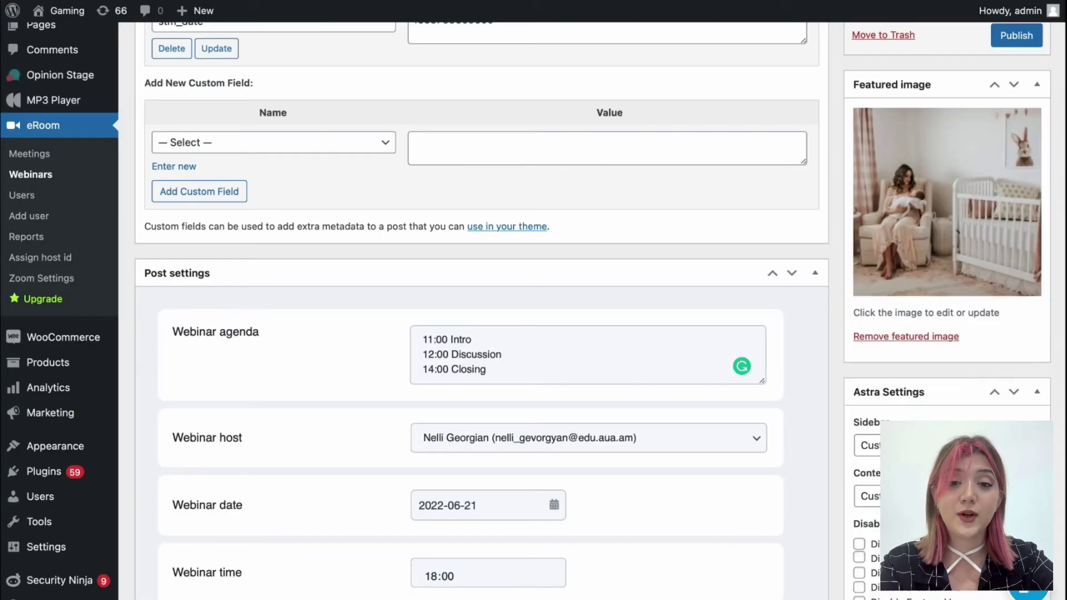
pyautogui.scroll(6, 1021, 398)
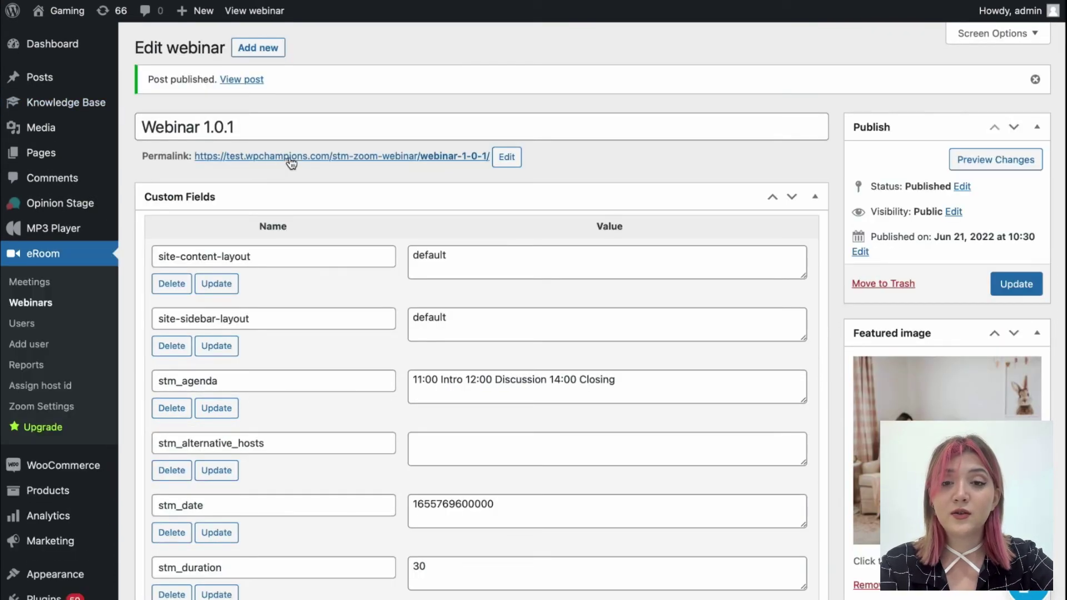
pyautogui.click(290, 159)
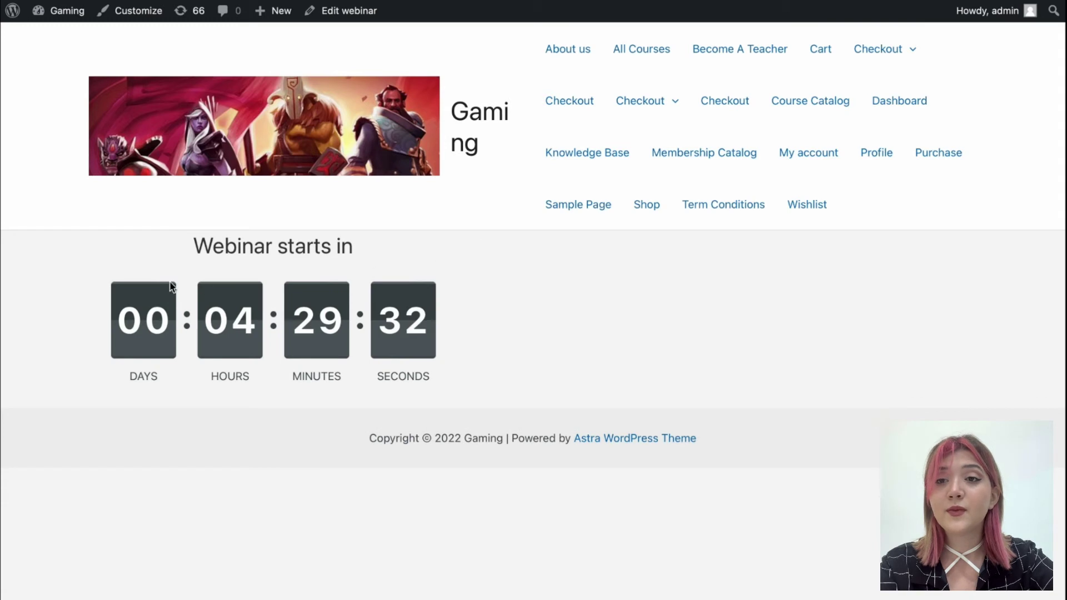
pyautogui.moveTo(195, 236); pyautogui.dragTo(446, 304)
pyautogui.click(445, 307)
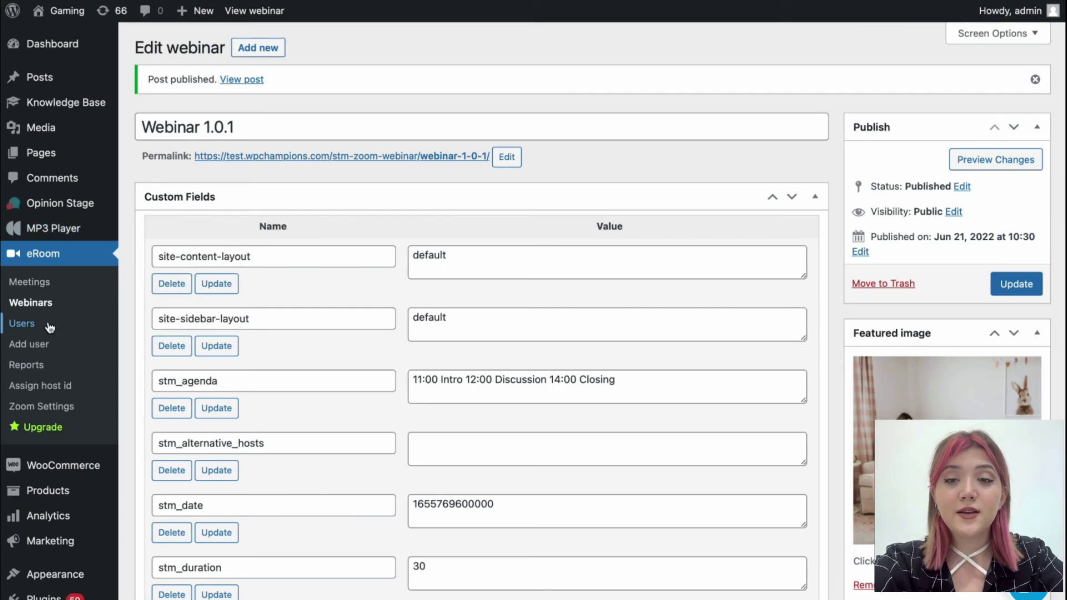
# View the eRoom Zoom Users list and the Add user form, keeping Create as the action
pyautogui.click(49, 328)
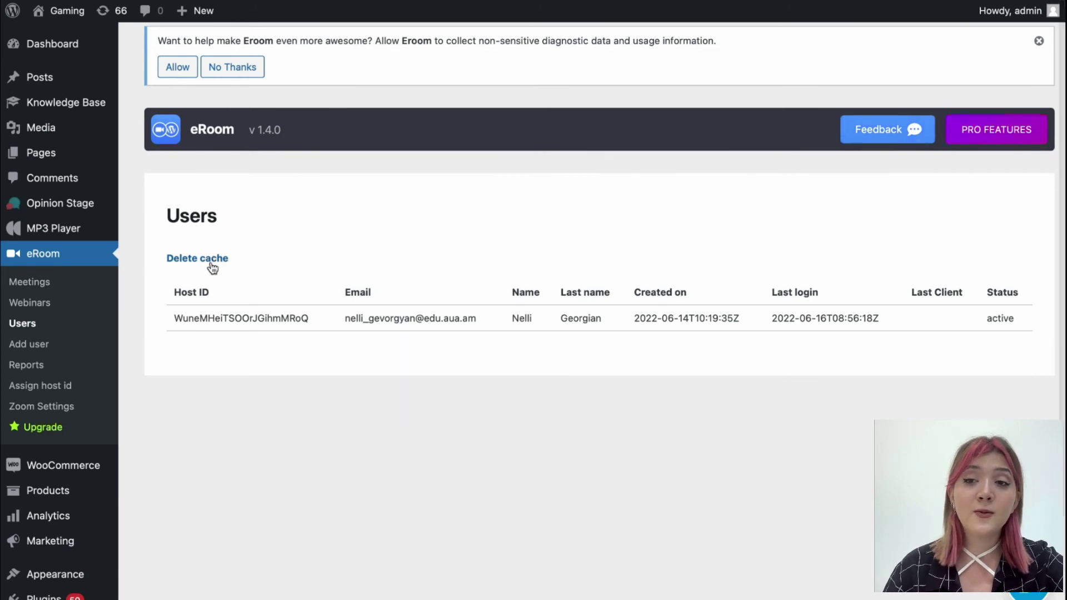
pyautogui.click(40, 345)
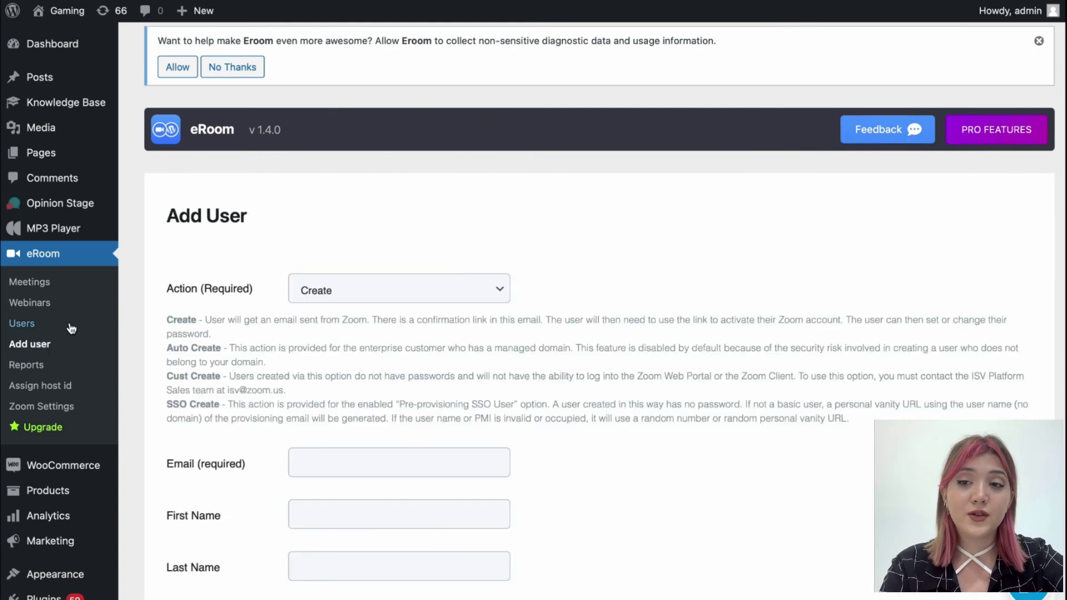
pyautogui.scroll(-3, 372, 295)
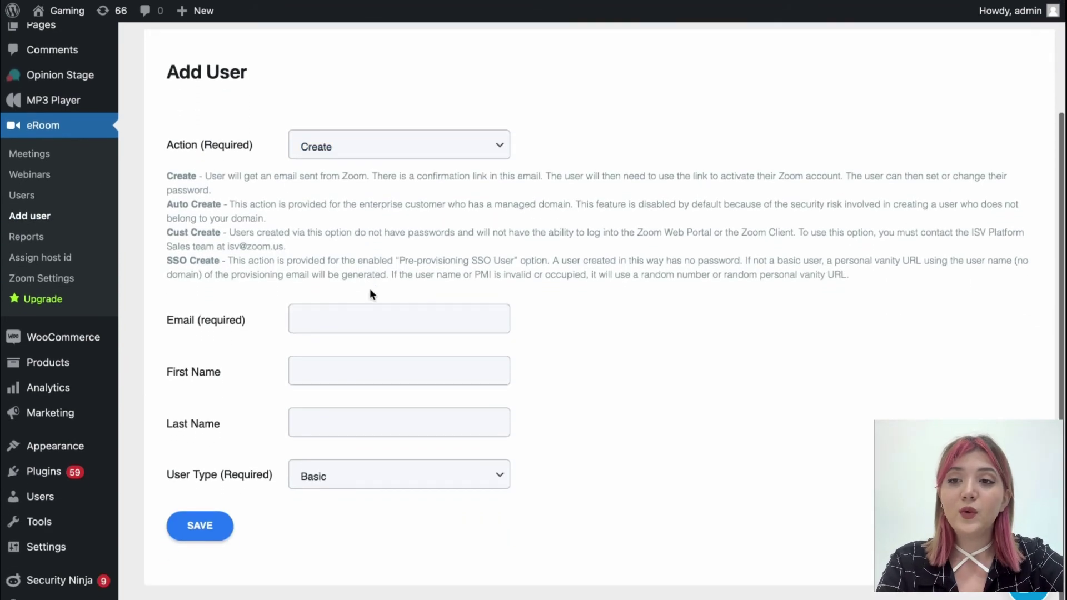
pyautogui.click(367, 159)
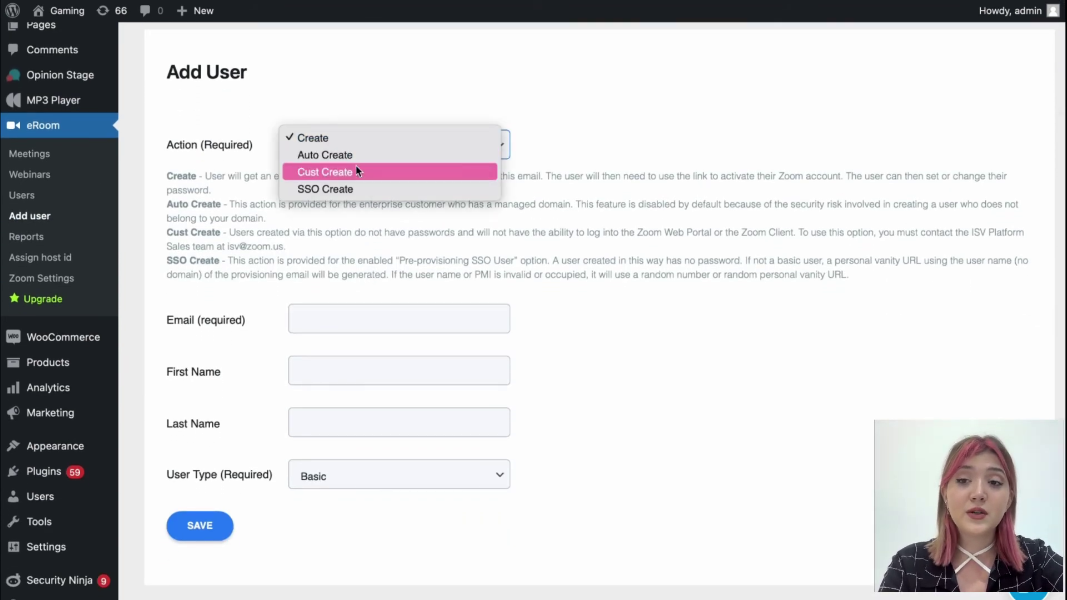
pyautogui.click(252, 152)
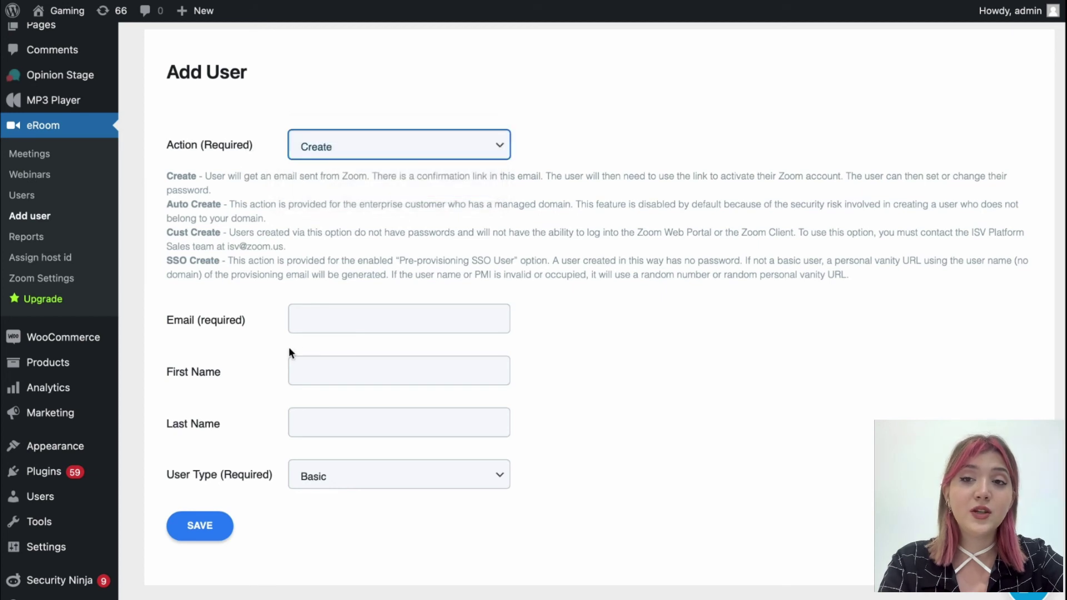
# Step through the email and name fields, keep Basic as user type, then go to Reports
pyautogui.click(315, 315)
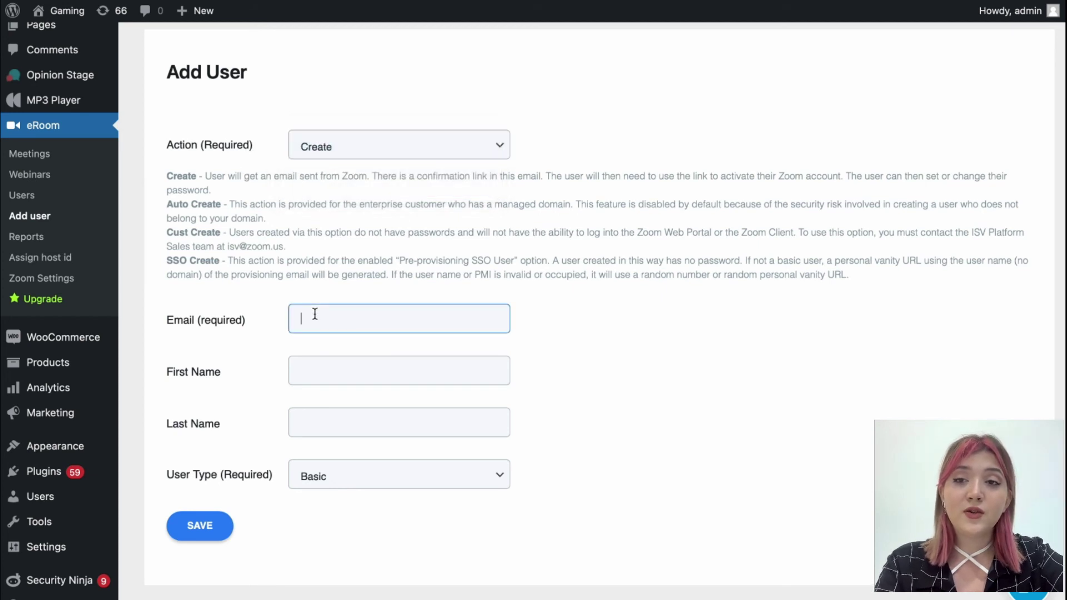
pyautogui.click(311, 365)
pyautogui.click(321, 416)
pyautogui.click(339, 465)
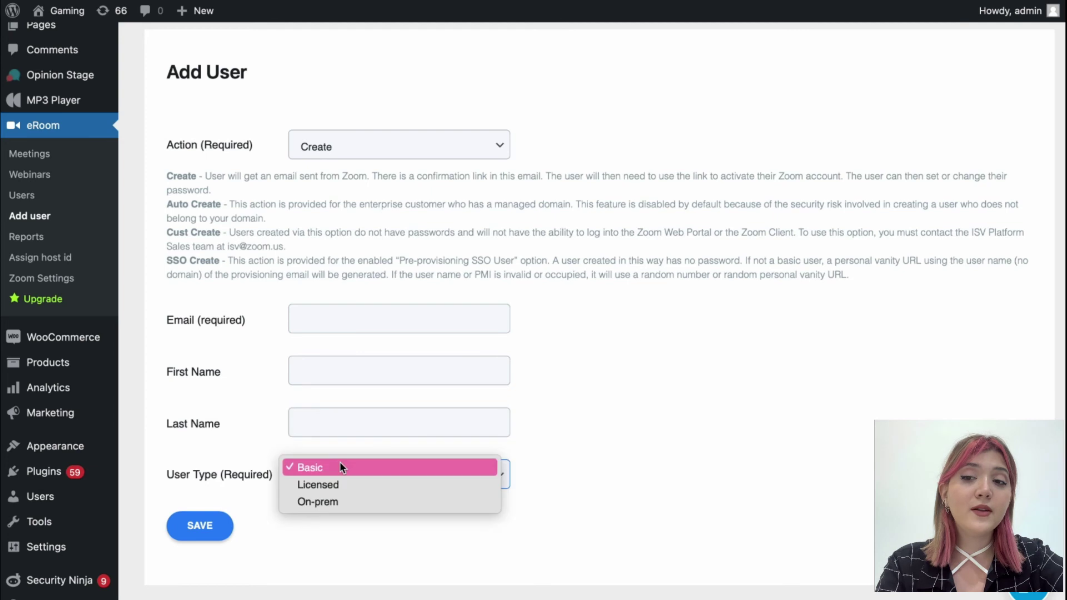
pyautogui.click(263, 418)
pyautogui.click(34, 240)
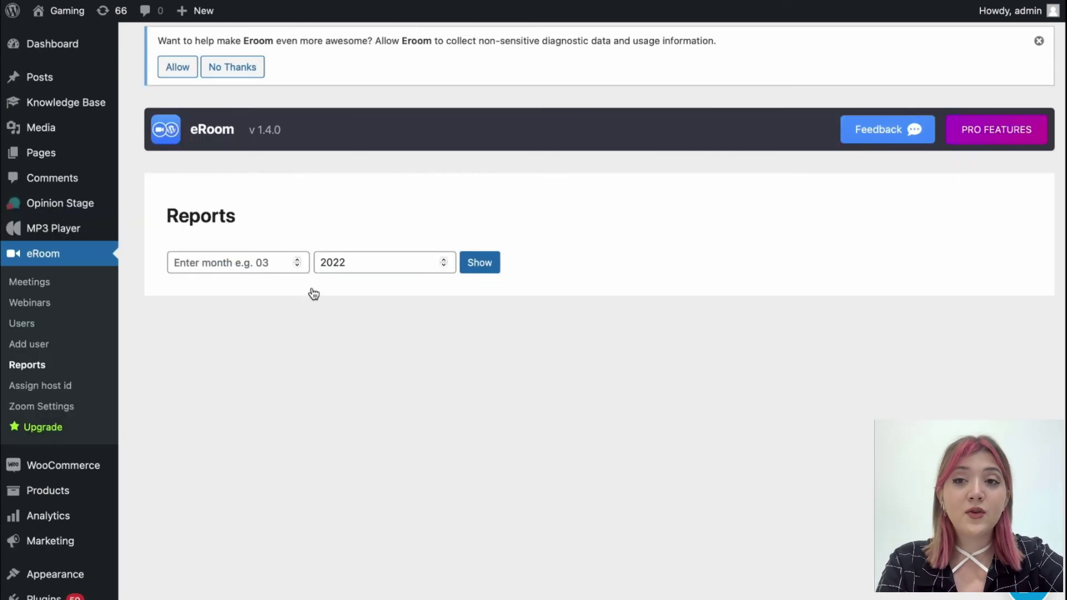
# Enter 0 in the Reports month field
pyautogui.click(299, 264)
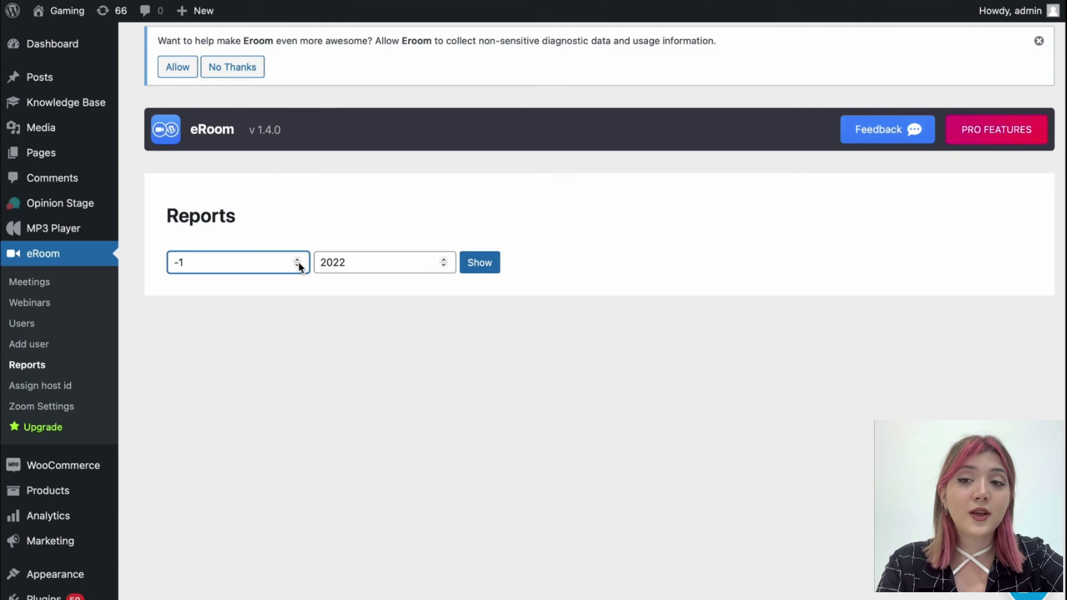
pyautogui.write('0')
pyautogui.click(323, 231)
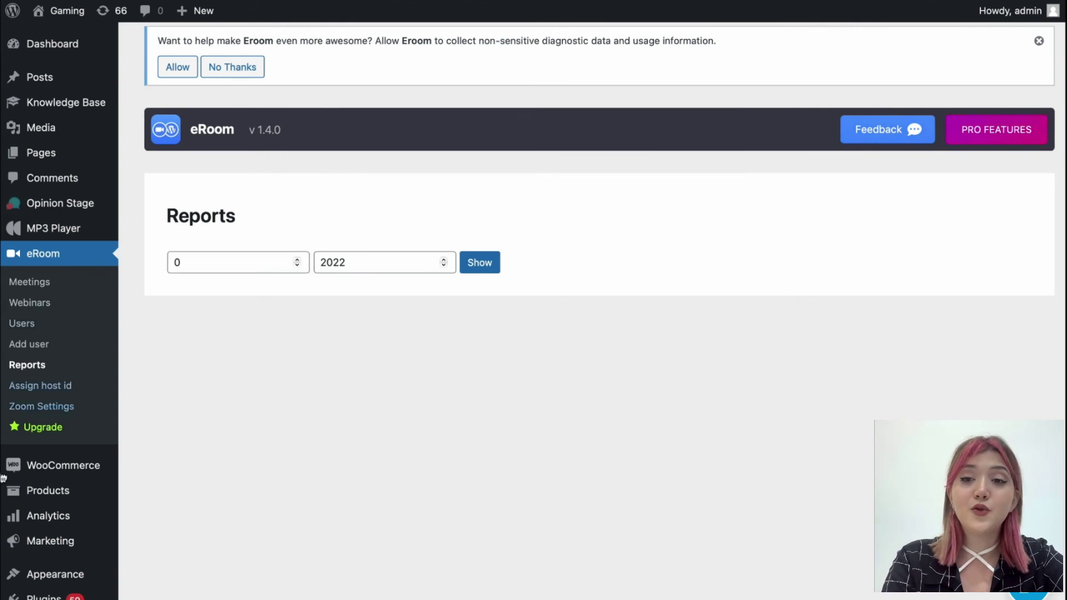
# Go to eRoom's Assign host id page and read its For developers only note
pyautogui.click(73, 386)
pyautogui.scroll(-1, 489, 392)
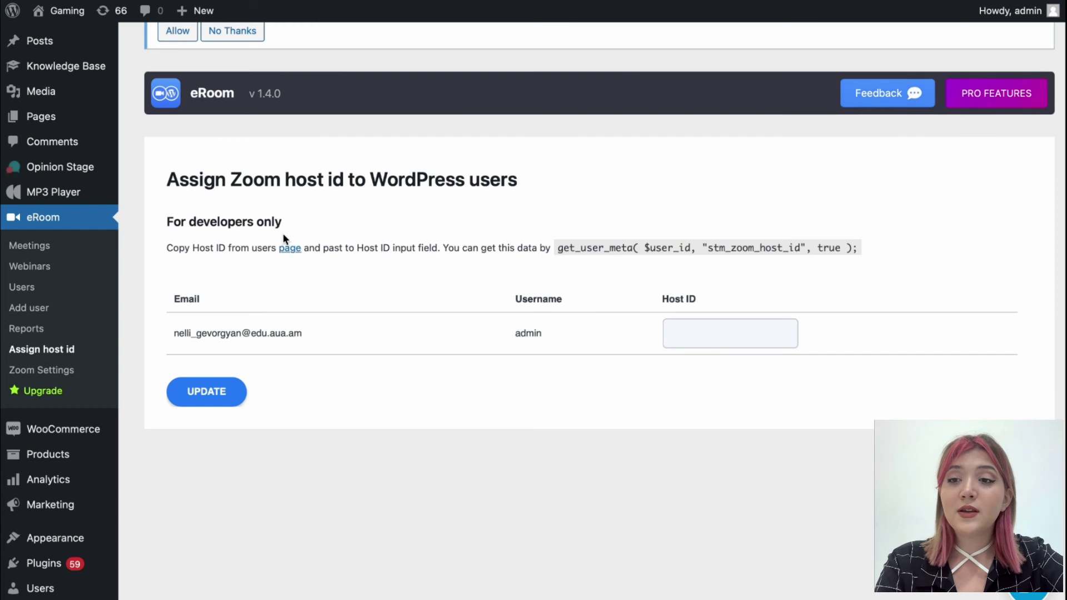
pyautogui.moveTo(166, 222); pyautogui.dragTo(287, 216)
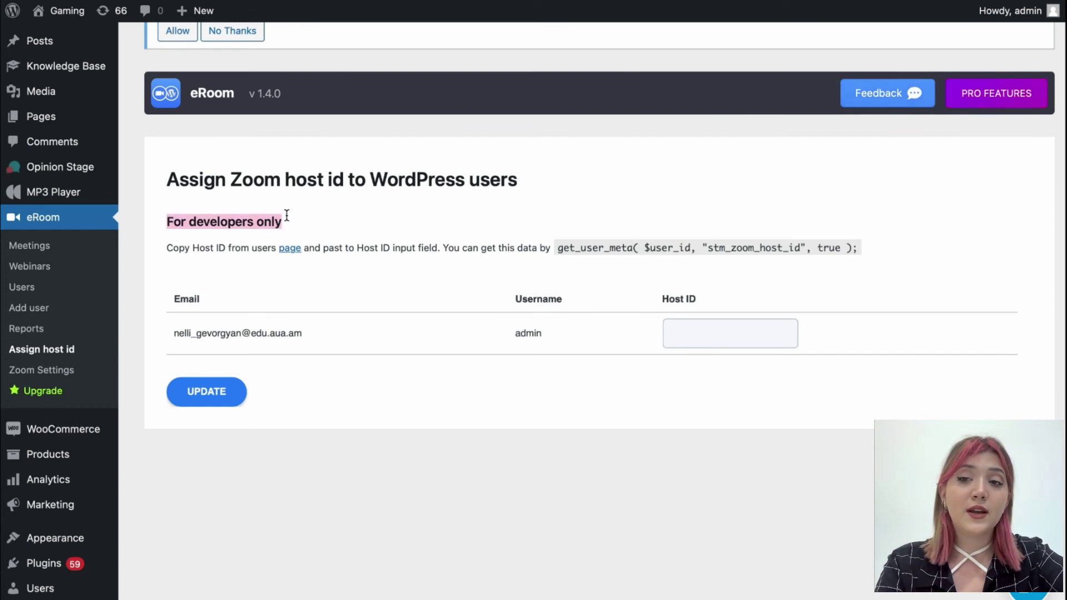
pyautogui.click(287, 216)
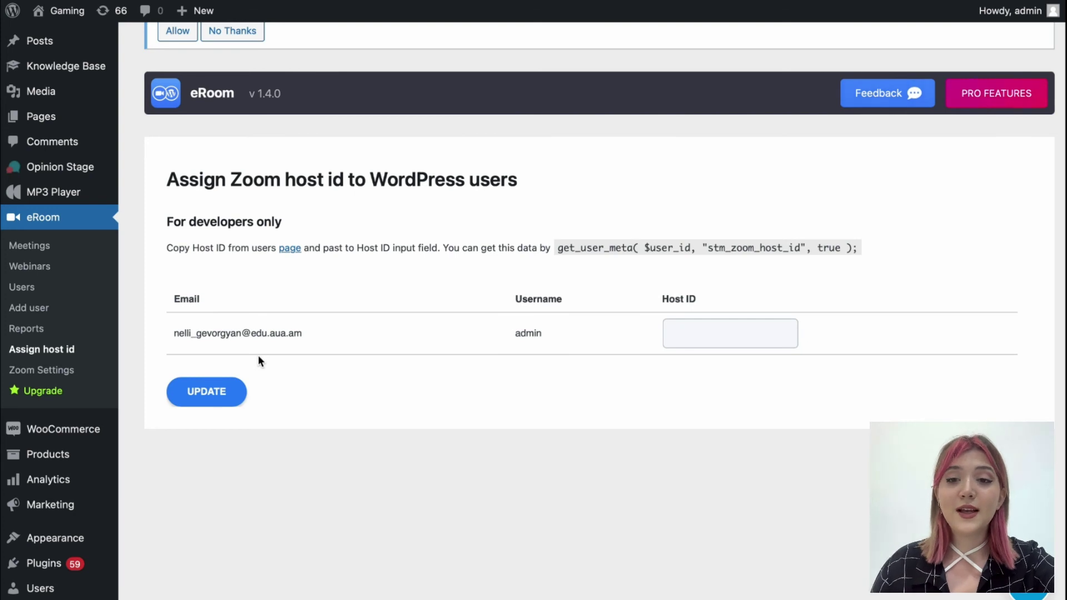
# Show eRoom's Upgrade pricing as Lifetime plans: $299.99, $149.99 and $99.99
pyautogui.click(54, 392)
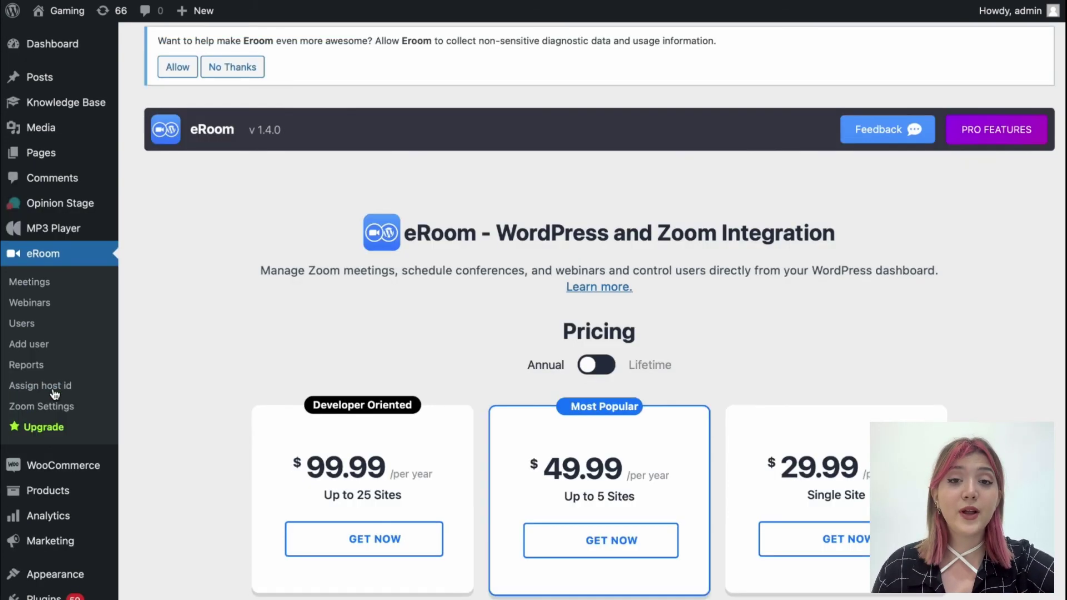
pyautogui.scroll(-2, 541, 311)
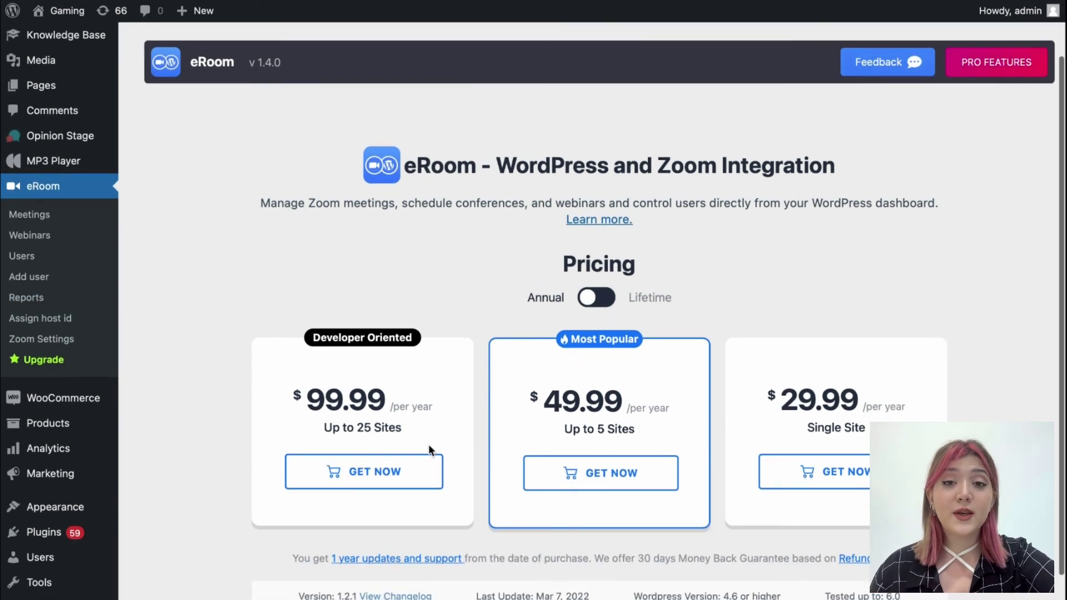
pyautogui.scroll(-2, 455, 453)
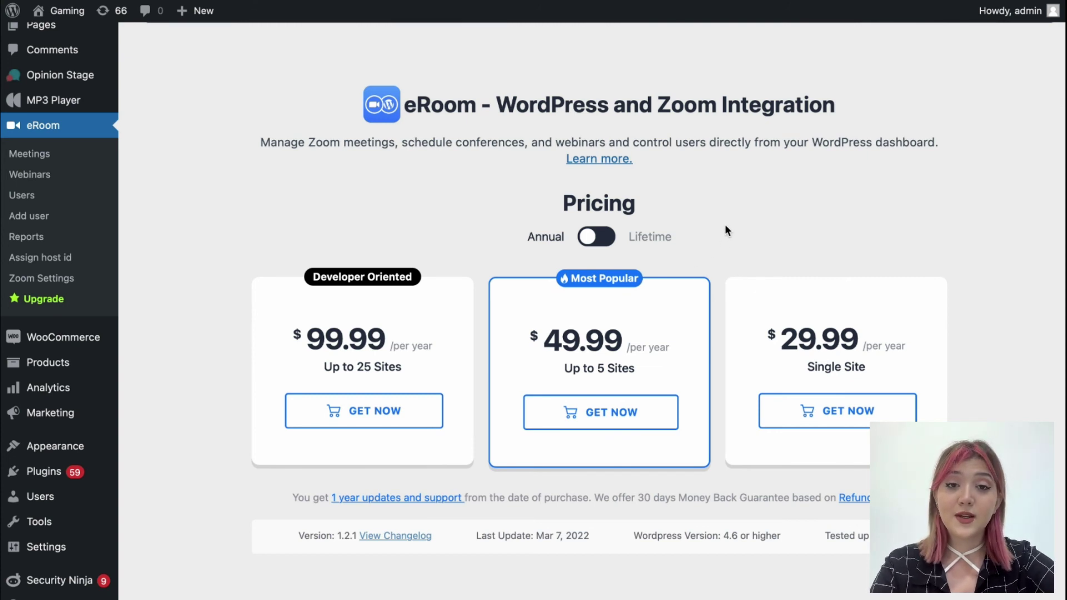
pyautogui.click(637, 234)
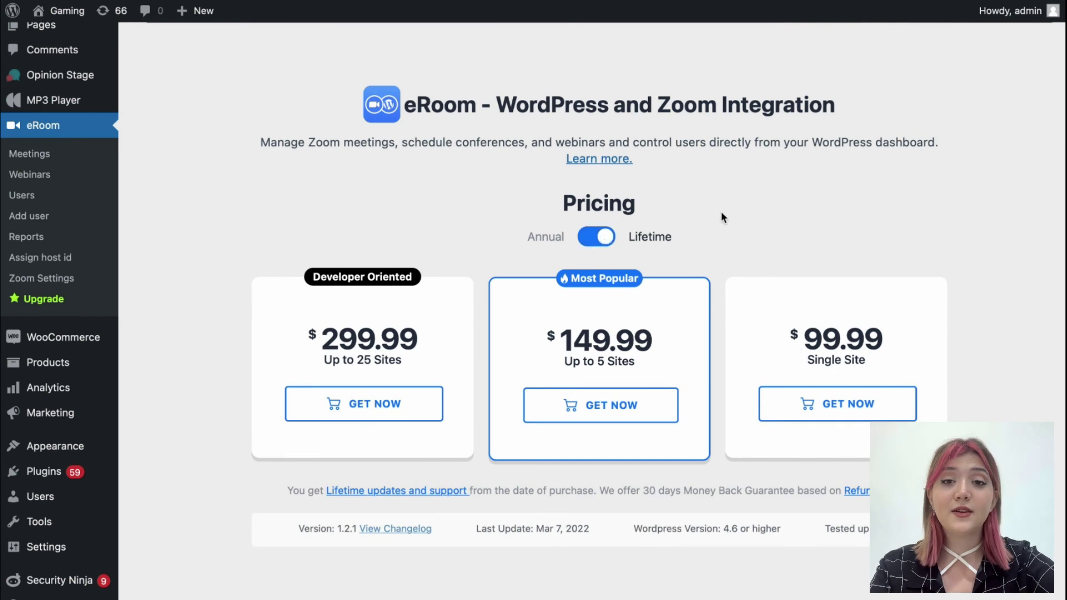